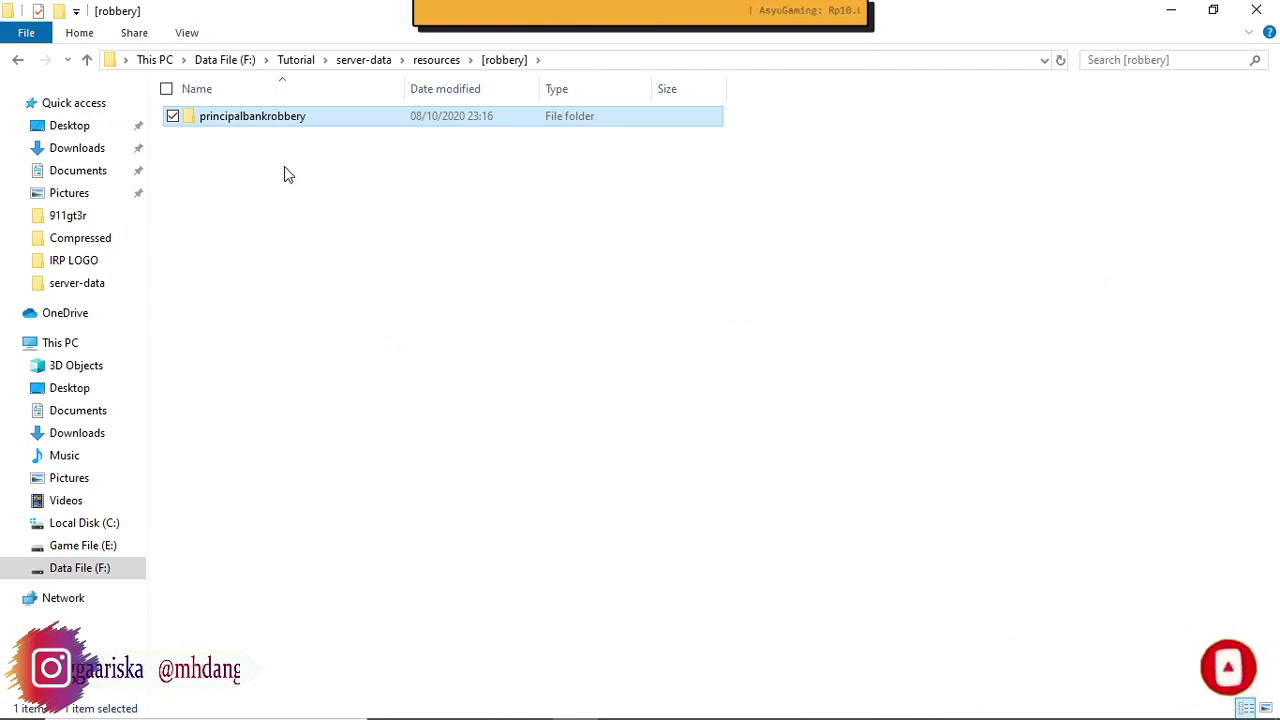
Step: Copy the name of the principalbankrobbery folder without changing it
{"action": "left_click", "coordinate": [295, 170]}
{"action": "left_click", "coordinate": [253, 121]}
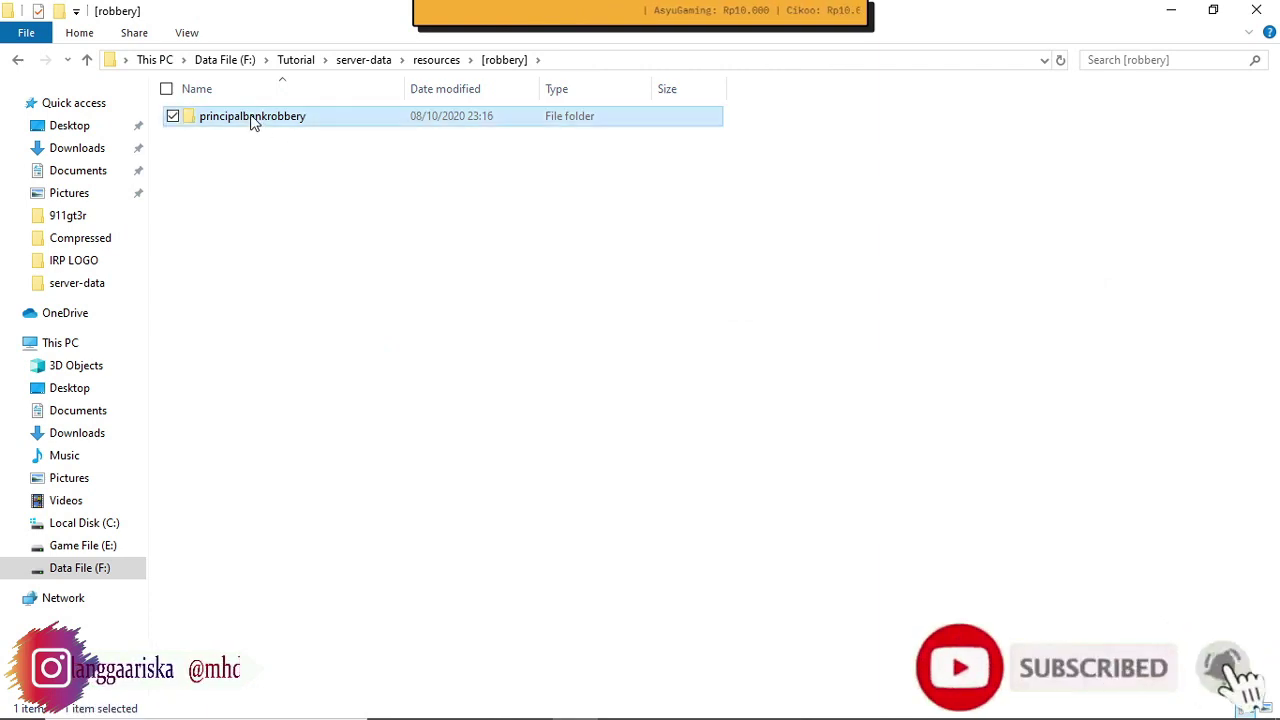
{"action": "left_click", "coordinate": [252, 119]}
{"action": "key", "text": "ctrl+c"}
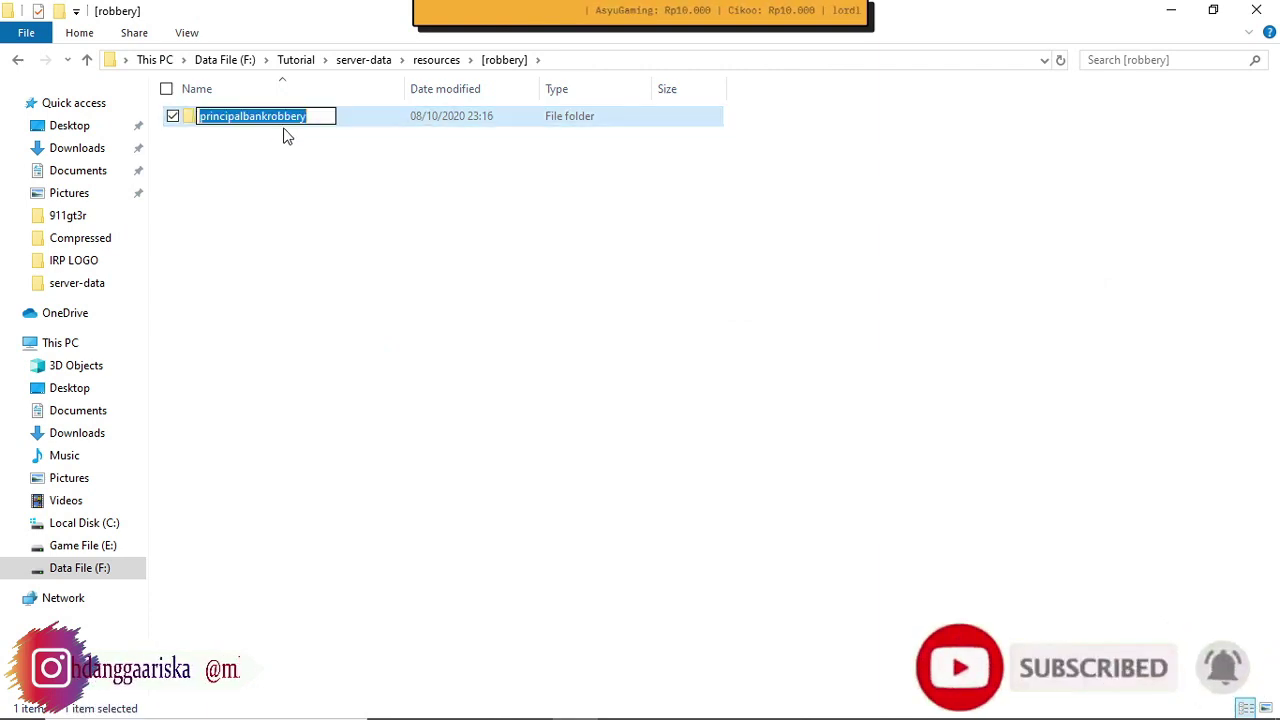
{"action": "left_click", "coordinate": [657, 378]}
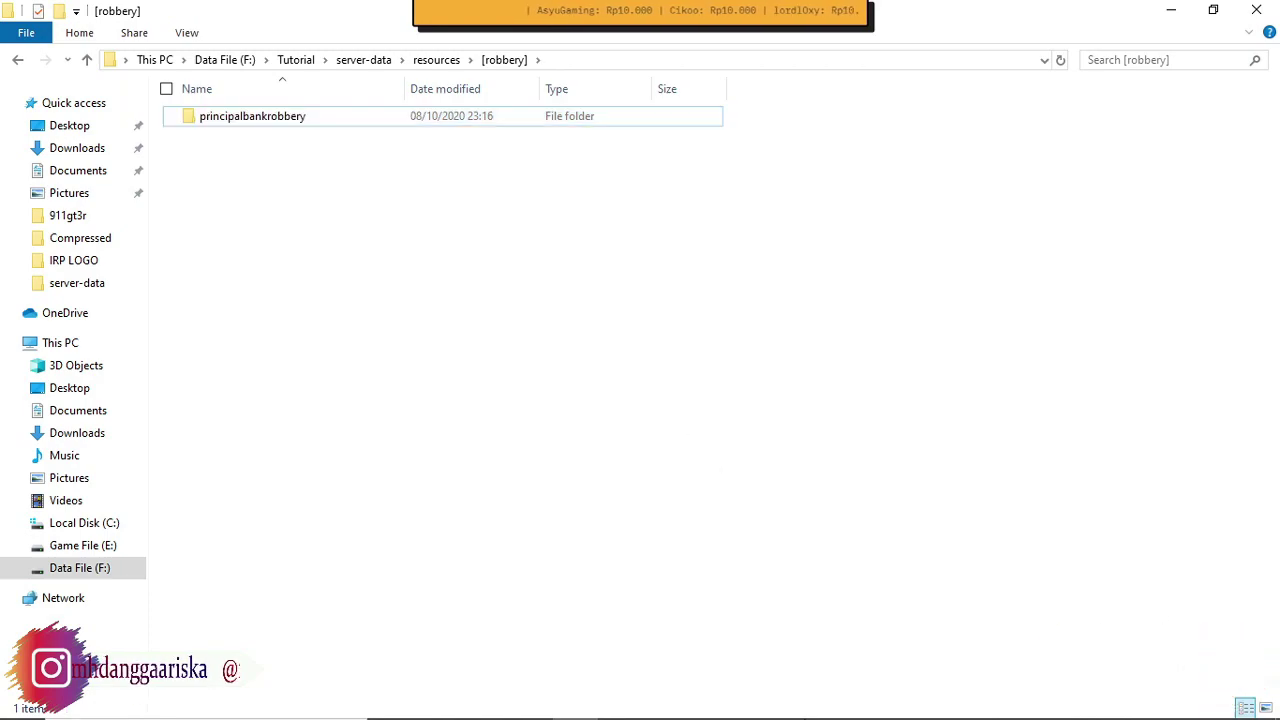
Step: In Visual Studio Code, add the line "start principalbankrobbery" below "start esx_mafia" in server.cfg and save the file
{"action": "left_click", "coordinate": [894, 708]}
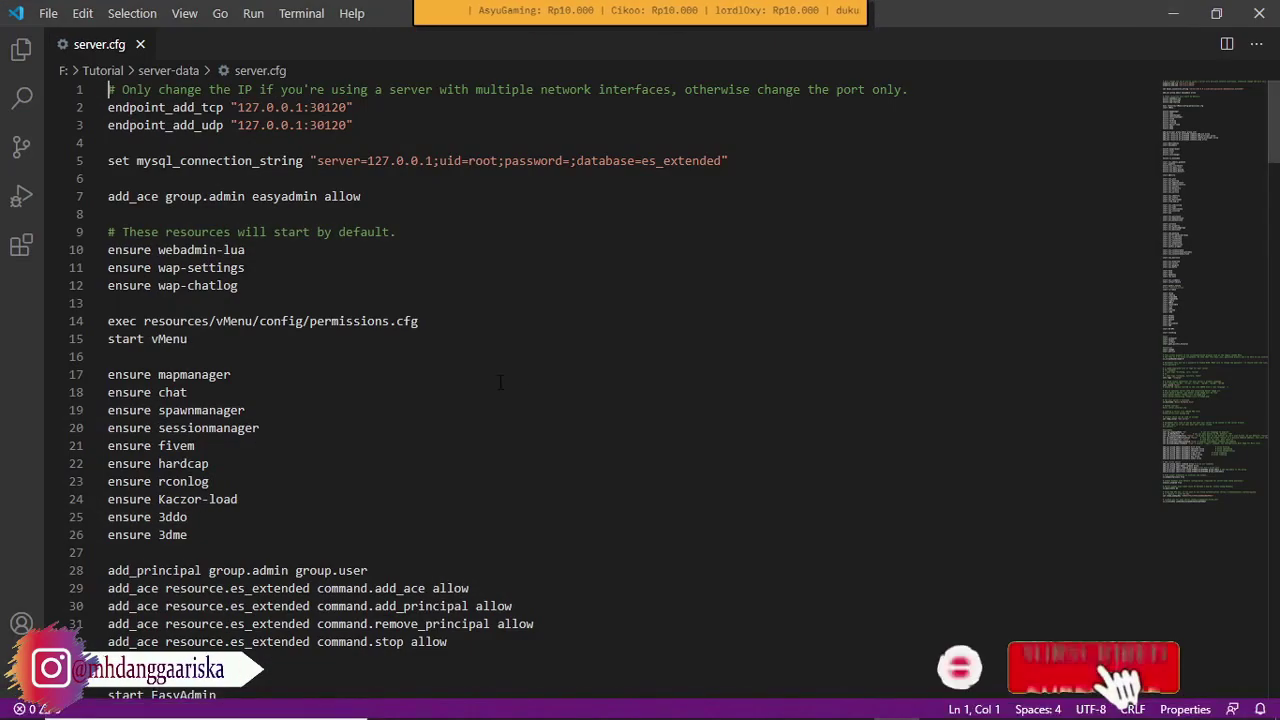
{"action": "scroll", "coordinate": [520, 400], "scroll_direction": "down", "scroll_amount": 15}
{"action": "scroll", "coordinate": [496, 386], "scroll_direction": "down", "scroll_amount": 18}
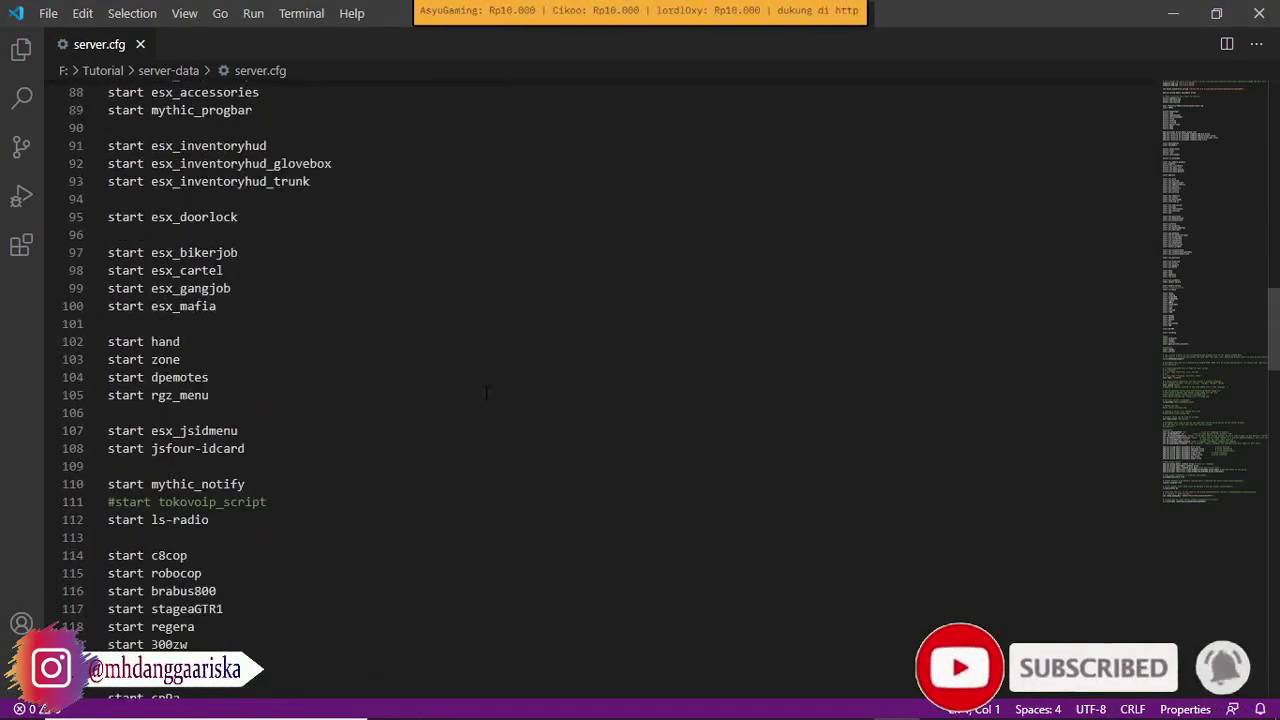
{"action": "scroll", "coordinate": [242, 358], "scroll_direction": "up", "scroll_amount": 6}
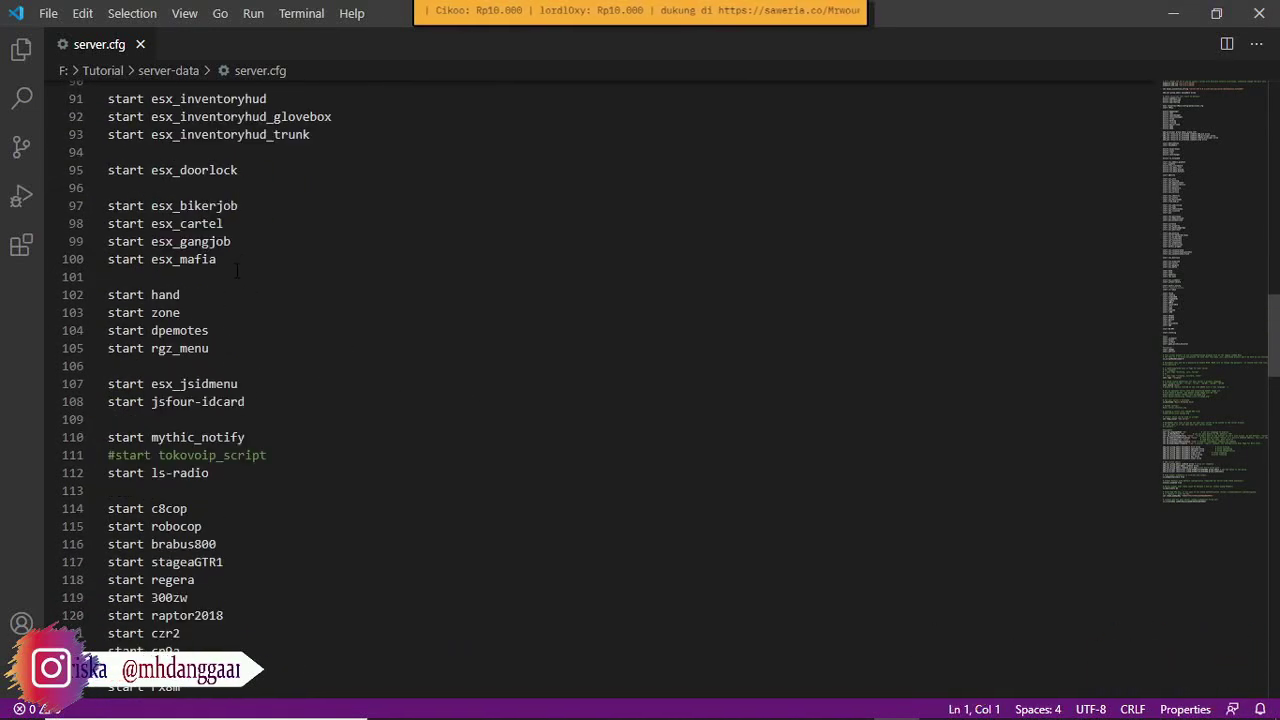
{"action": "key", "text": "Return"}
{"action": "key", "text": "Return"}
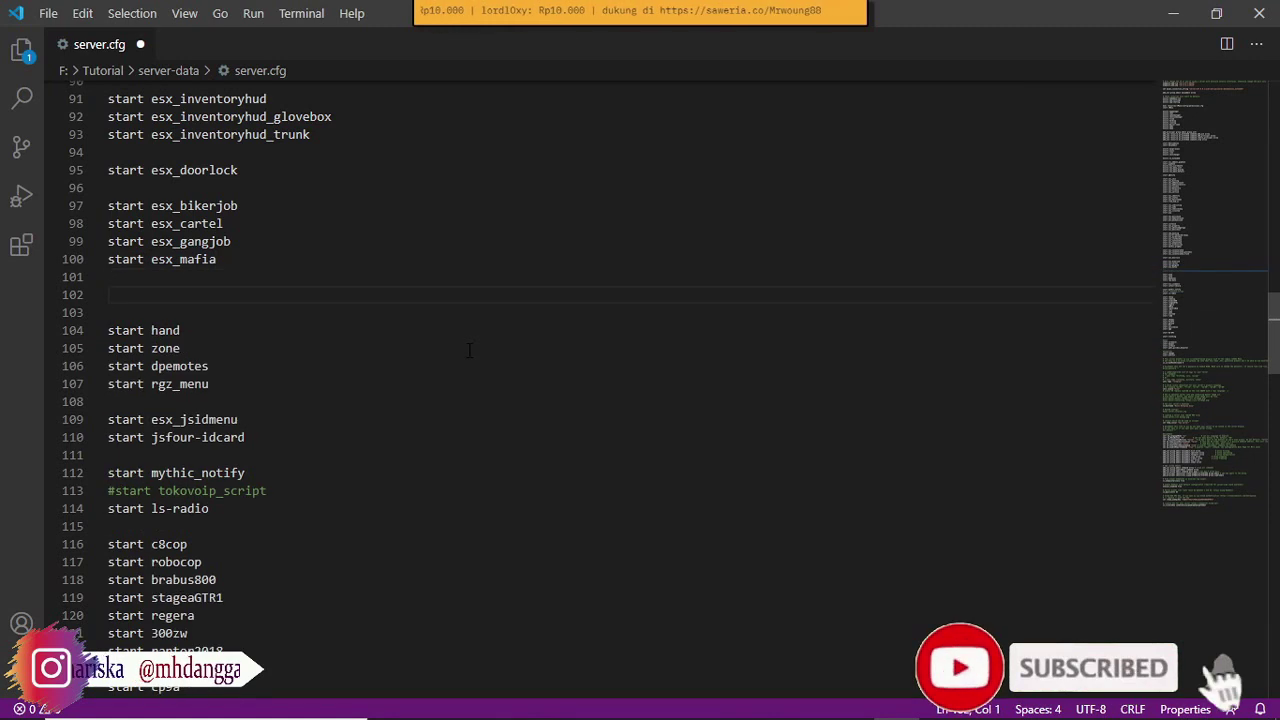
{"action": "type", "text": "start"}
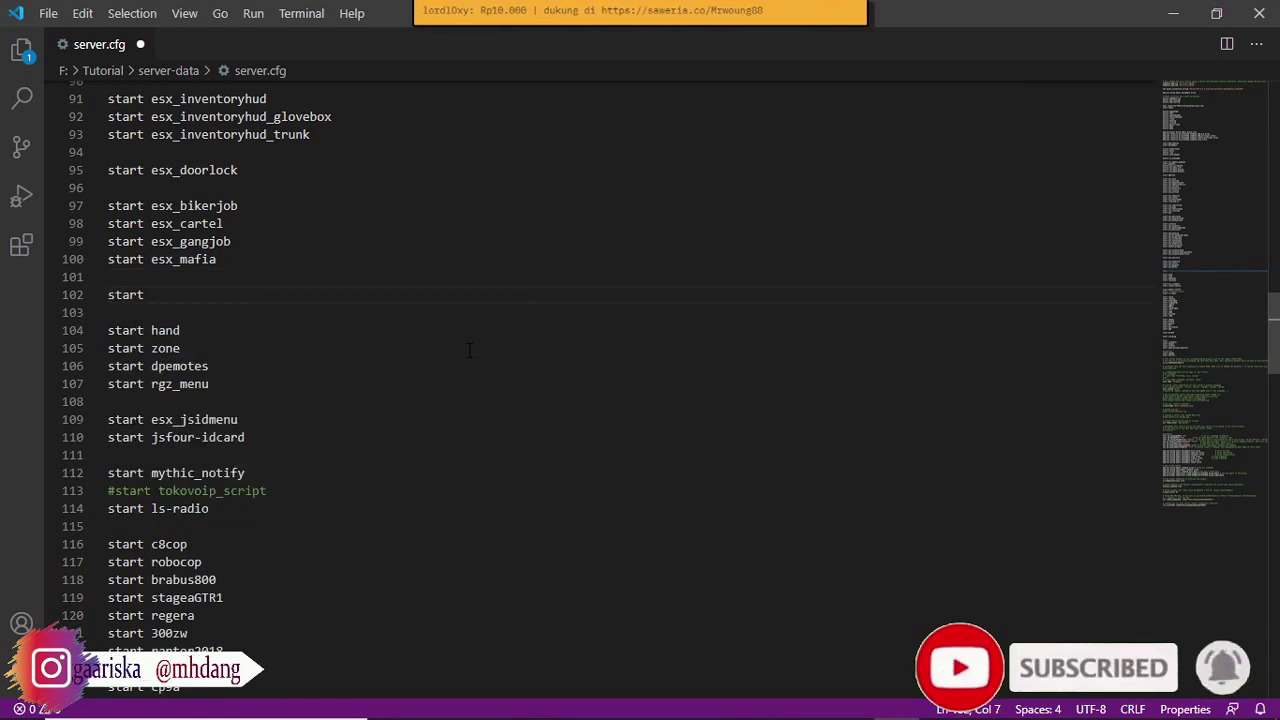
{"action": "key", "text": "ctrl+v"}
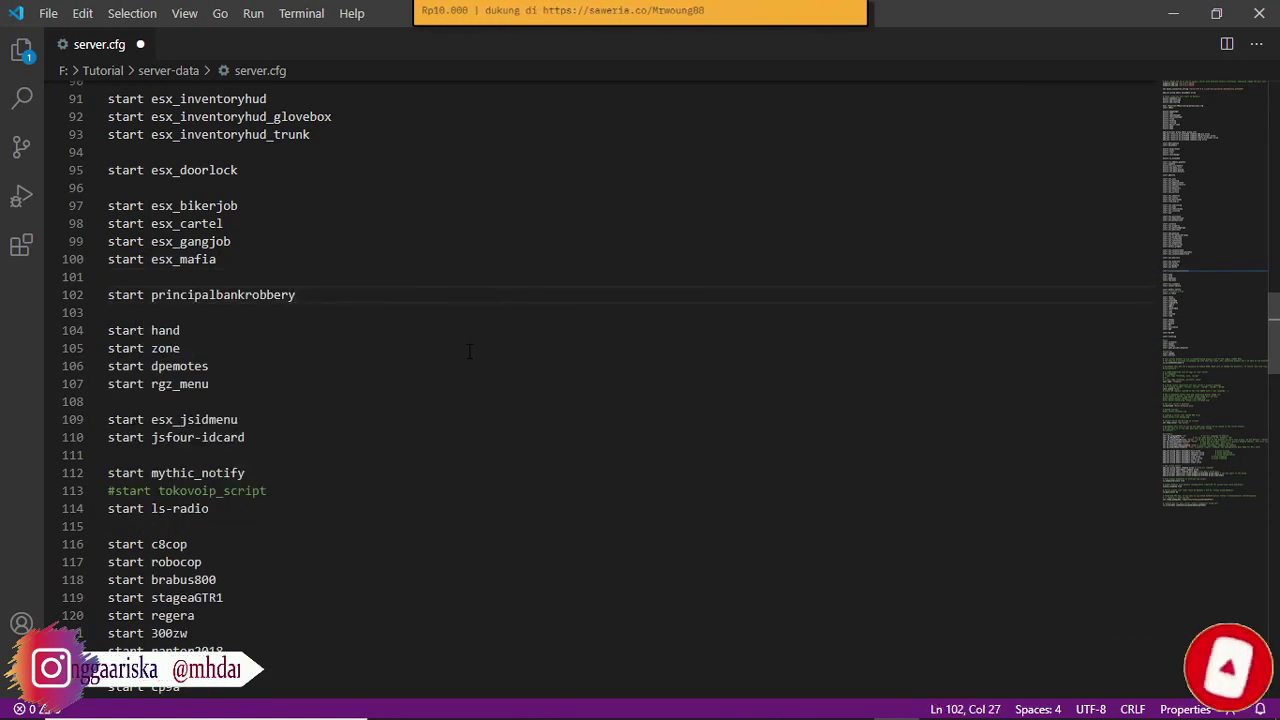
{"action": "key", "text": "ctrl+s"}
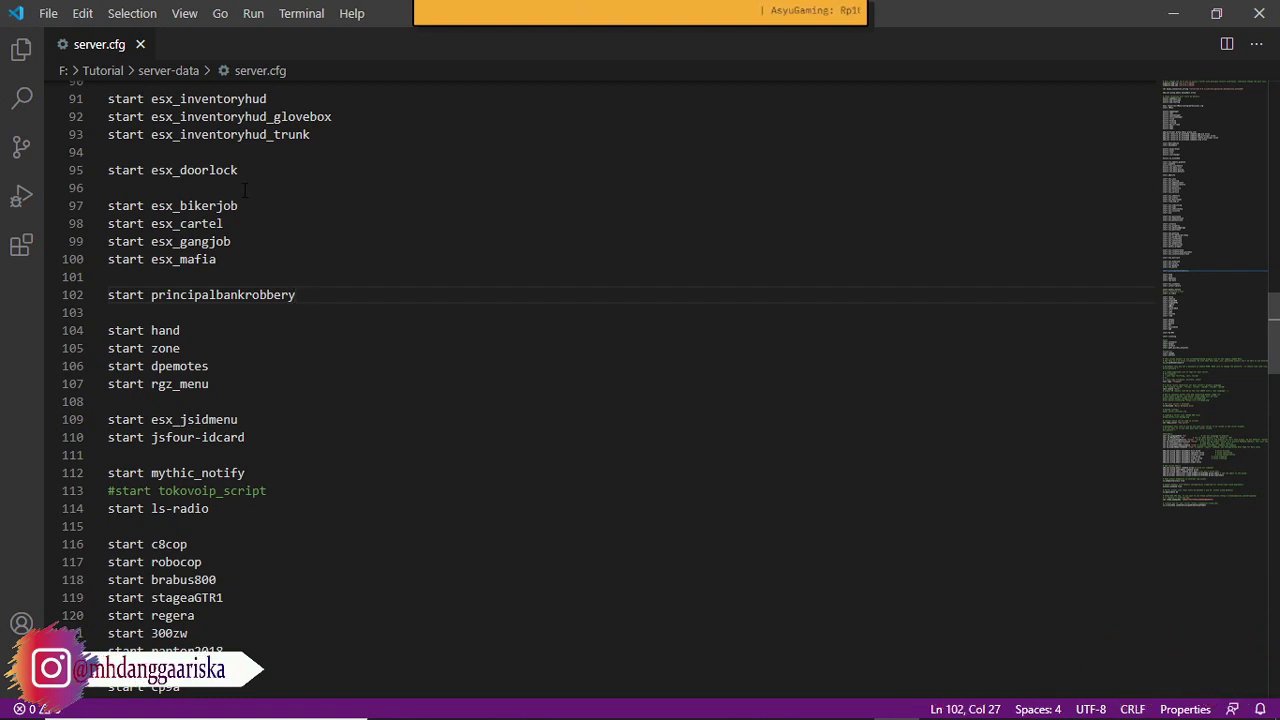
{"action": "left_click_drag", "start_coordinate": [240, 170], "coordinate": [108, 170]}
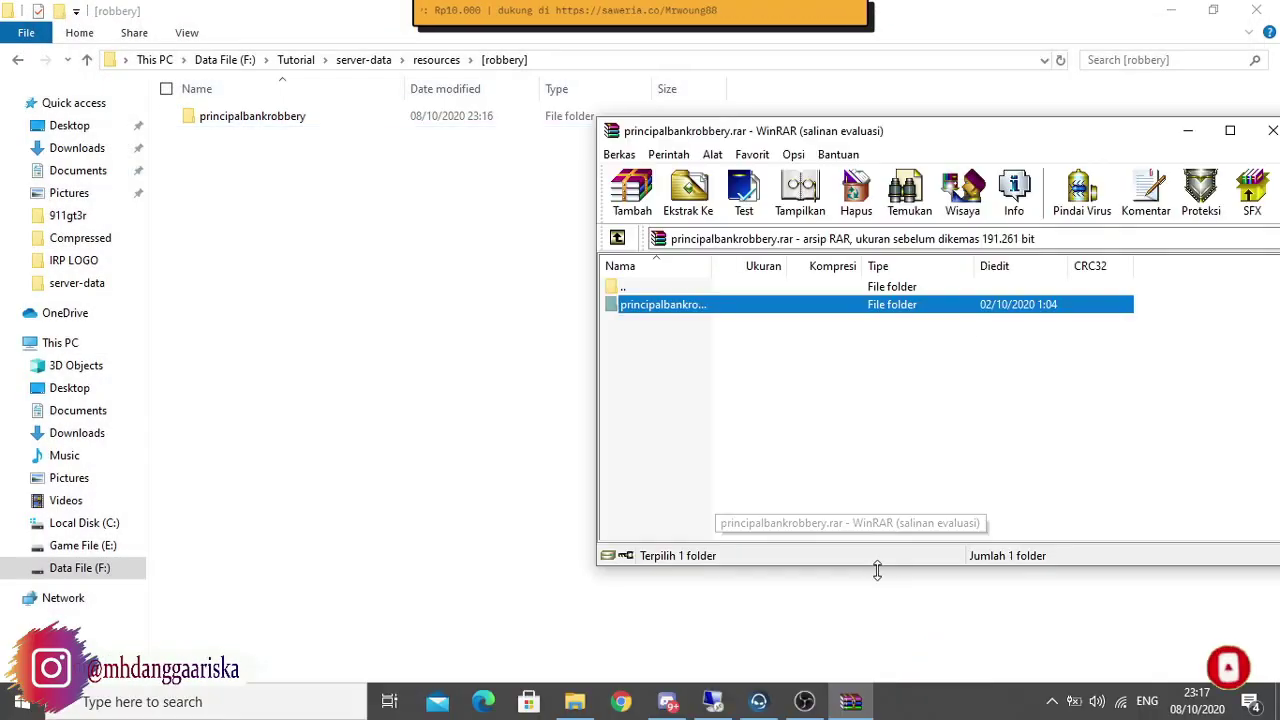
Step: Close the WinRAR archive window in File Explorer and select item.sql in the SQL subfolder of principalbankrobbery
{"action": "left_click_drag", "start_coordinate": [965, 138], "coordinate": [642, 121]}
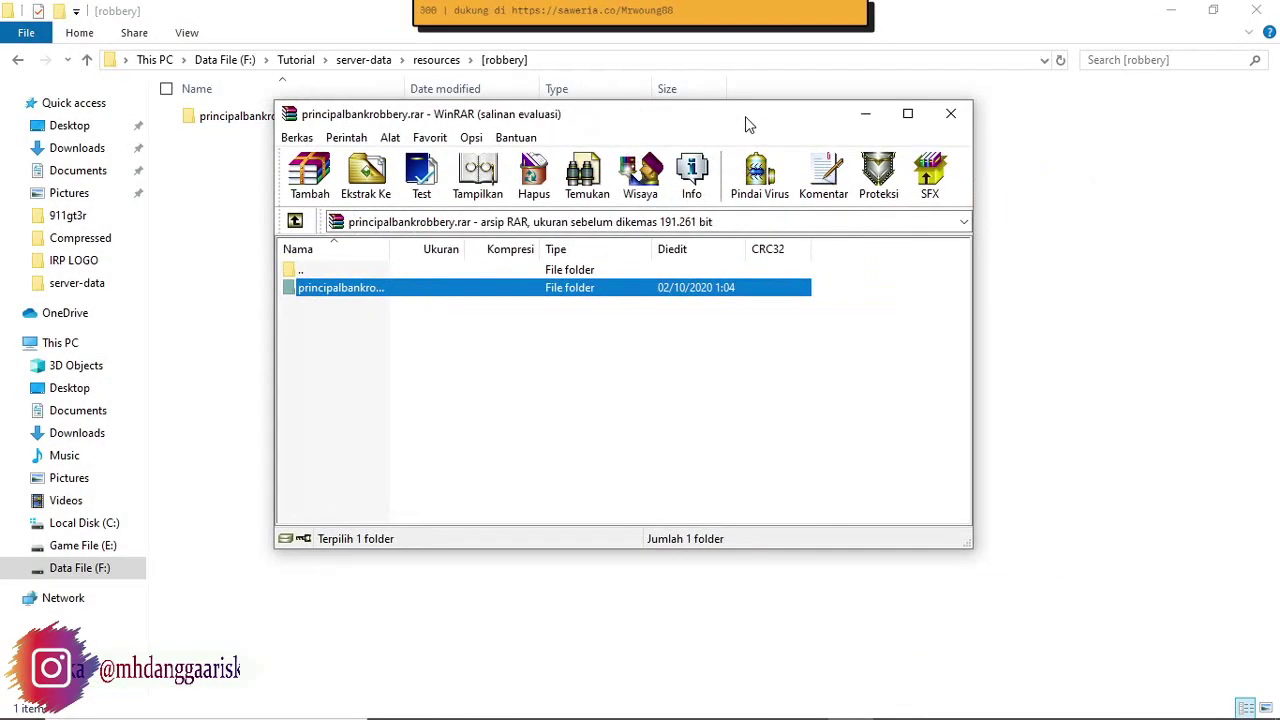
{"action": "left_click", "coordinate": [967, 115]}
{"action": "double_click", "coordinate": [234, 118]}
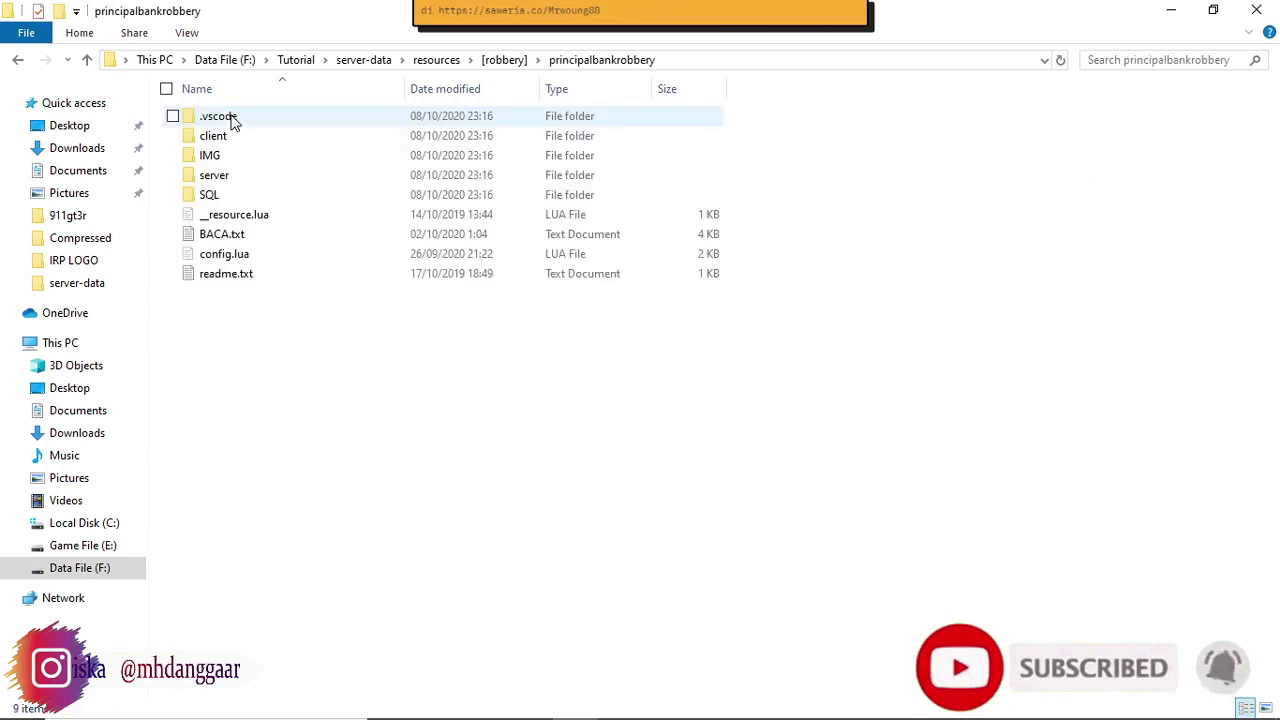
{"action": "double_click", "coordinate": [212, 197]}
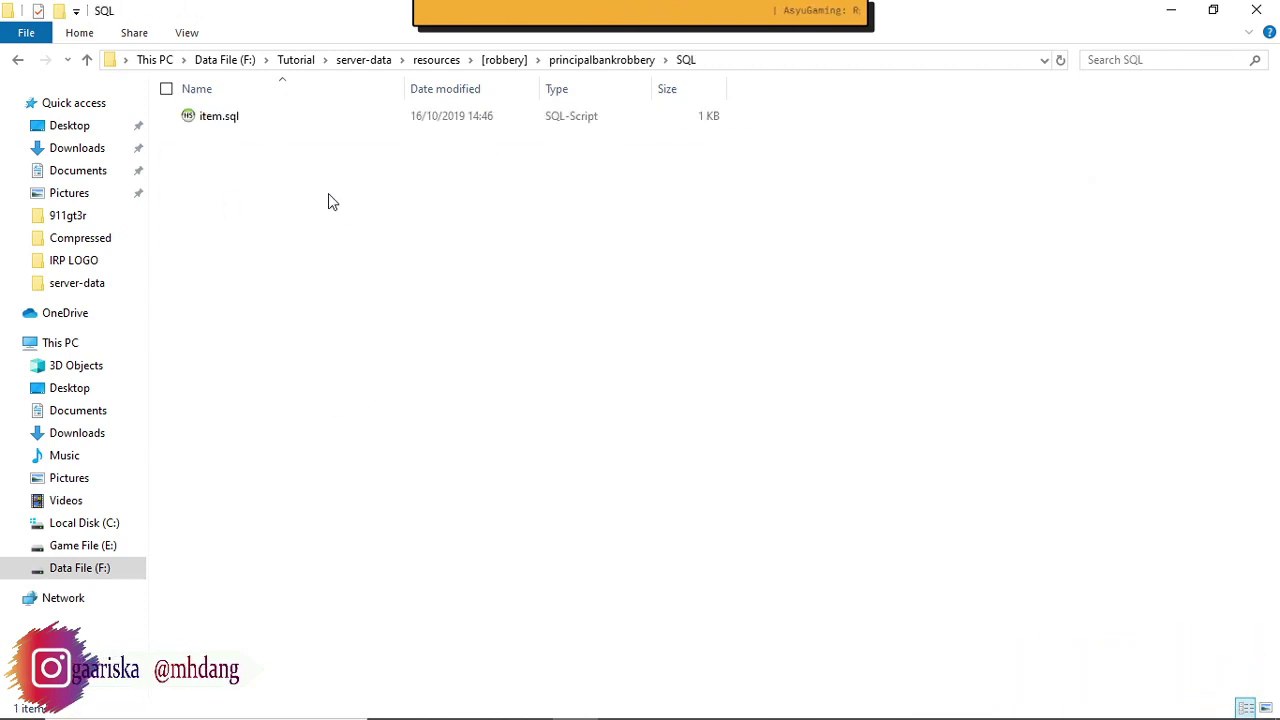
{"action": "left_click", "coordinate": [219, 120]}
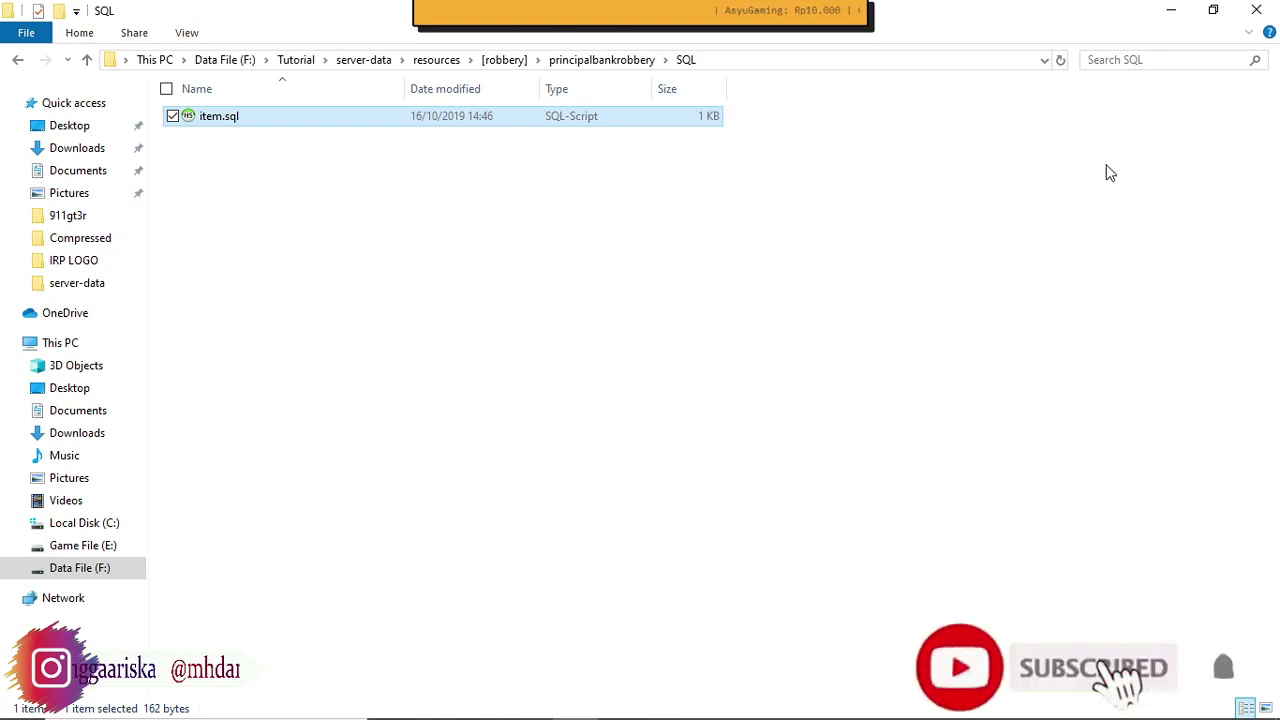
Step: Load item.sql from File Explorer into the query editor for the es_extended database in HeidiSQL
{"action": "left_click", "coordinate": [1172, 12]}
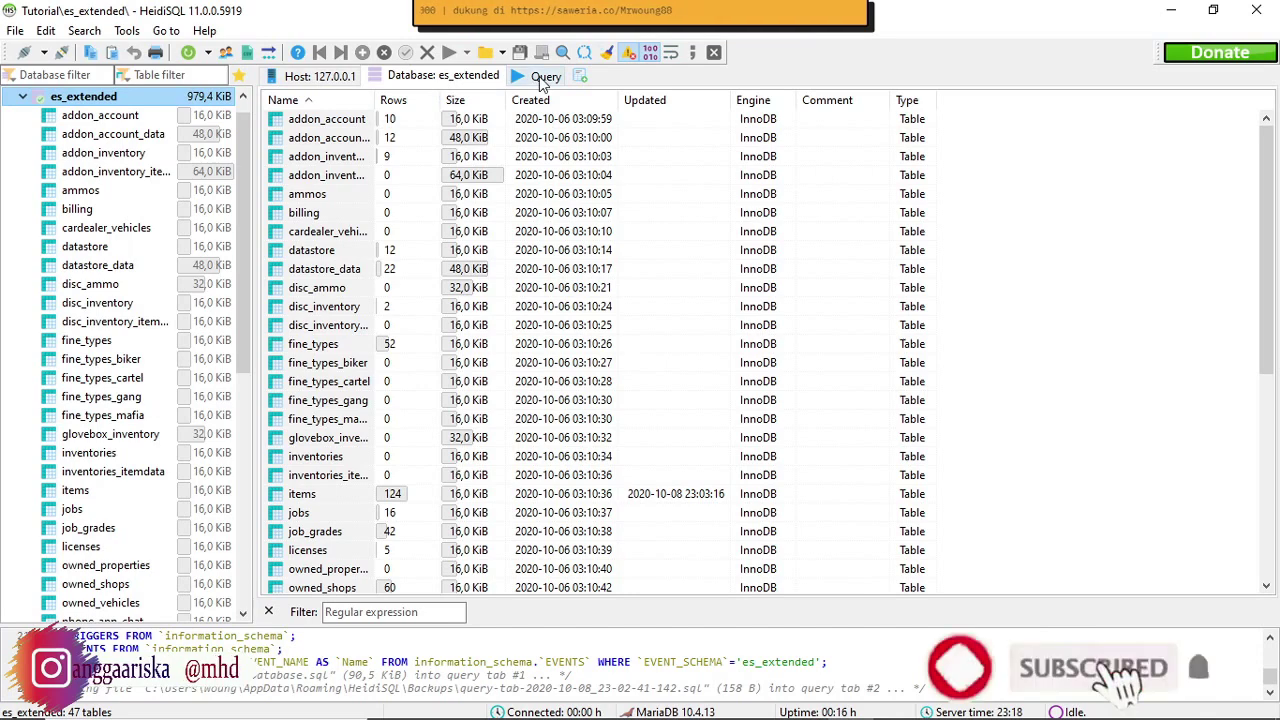
{"action": "left_click", "coordinate": [540, 79]}
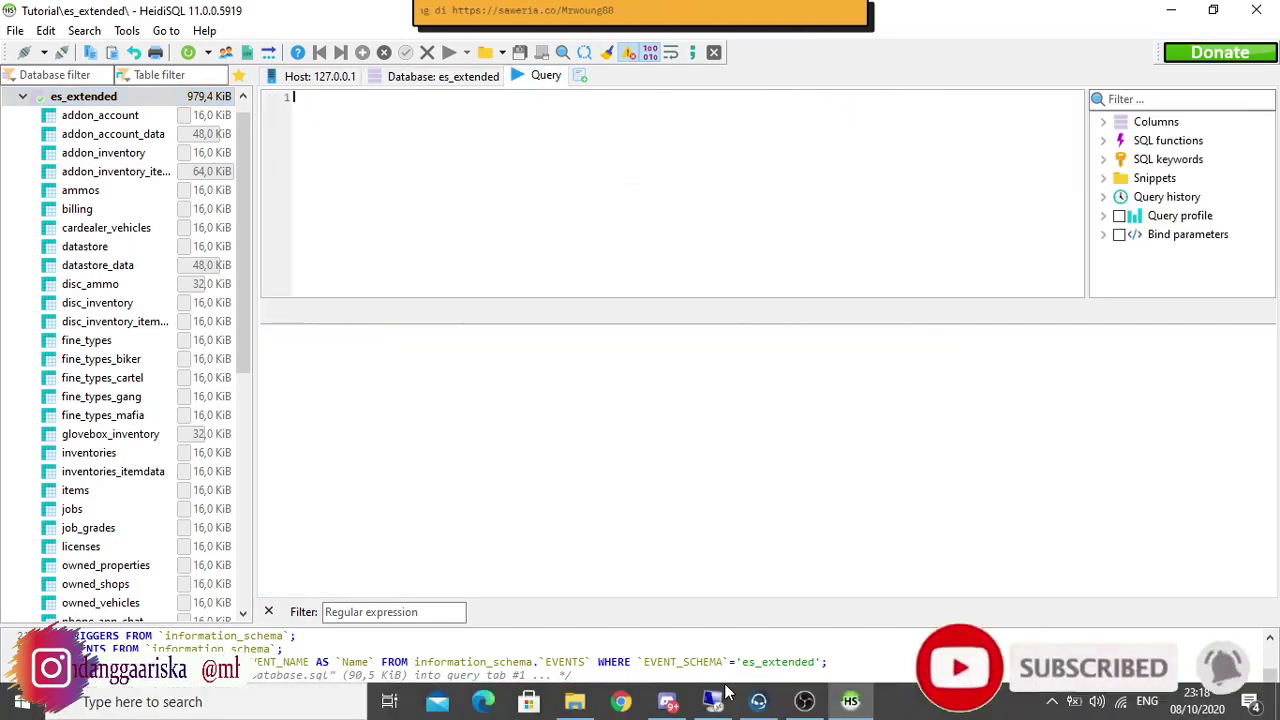
{"action": "left_click", "coordinate": [520, 697]}
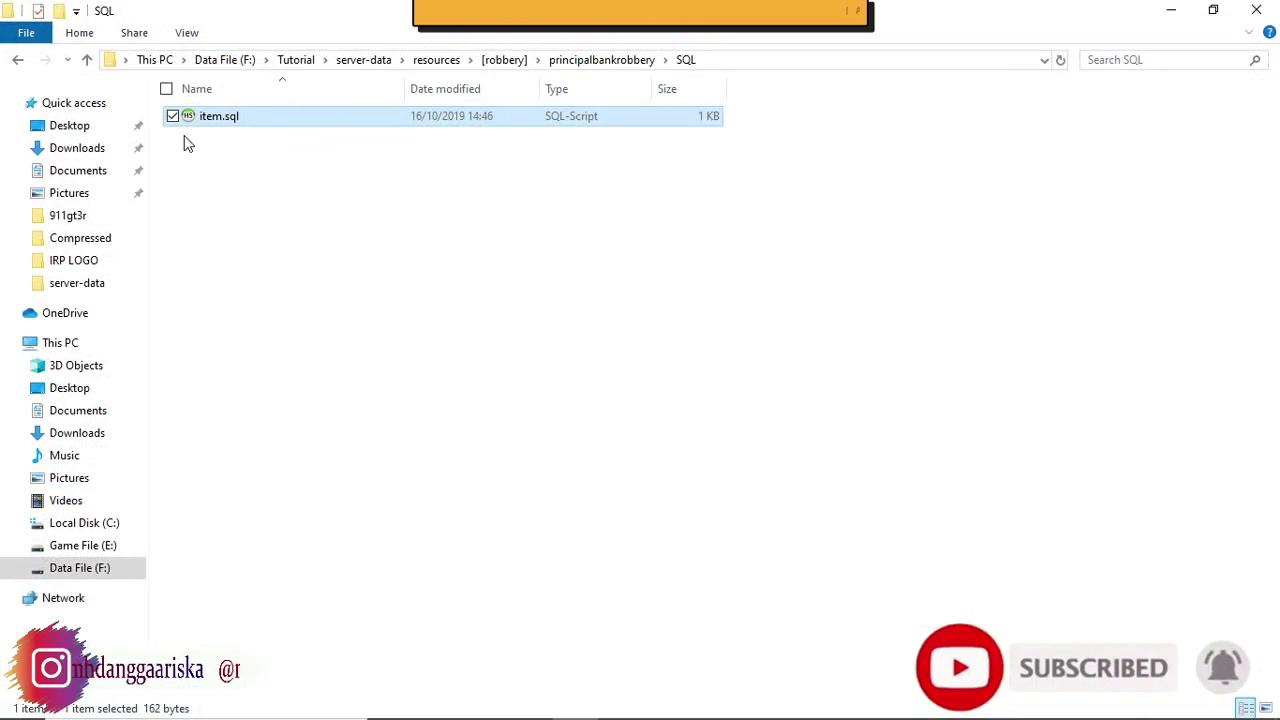
{"action": "key", "text": "F2"}
{"action": "left_click", "coordinate": [260, 171]}
{"action": "left_click", "coordinate": [219, 119]}
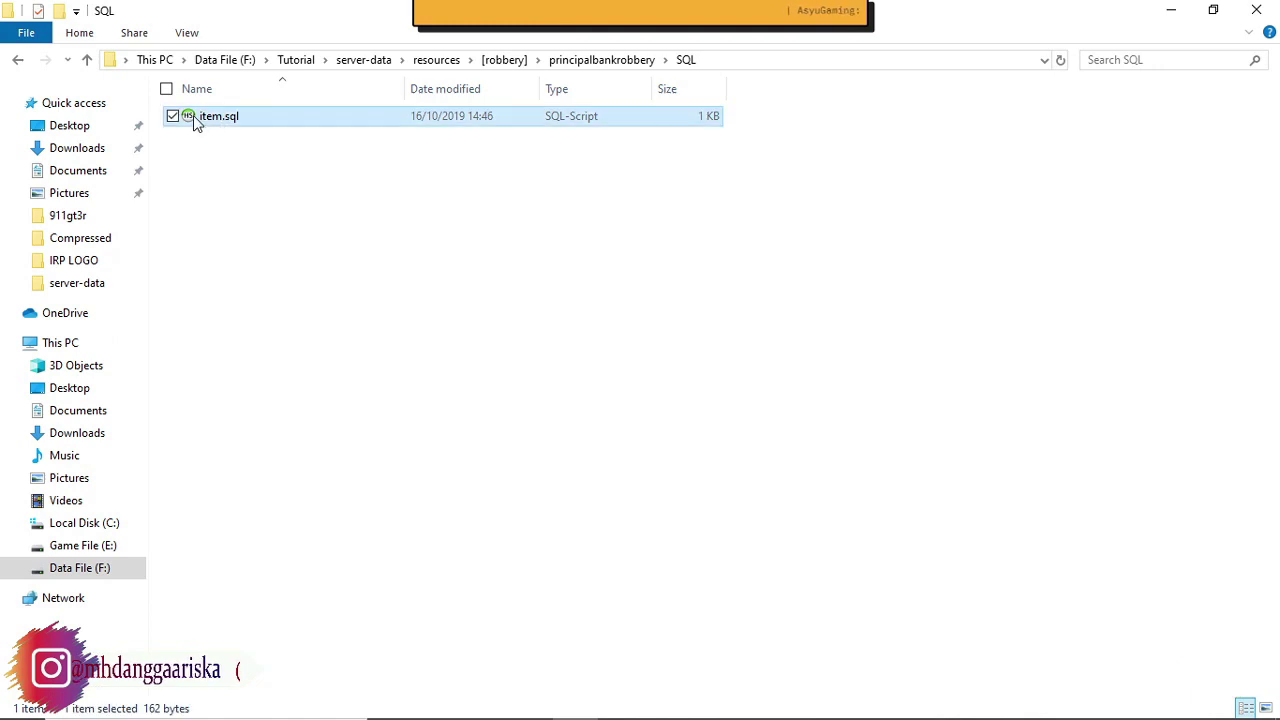
{"action": "left_click_drag", "start_coordinate": [193, 115], "coordinate": [663, 197]}
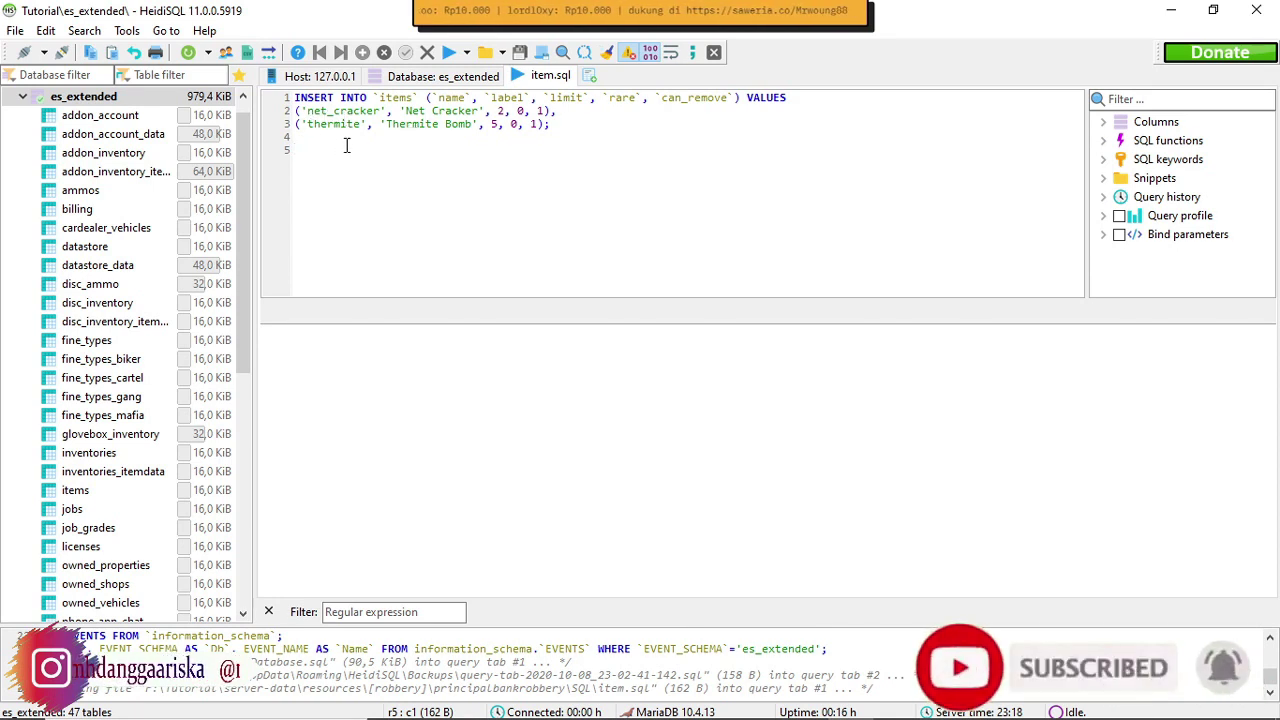
Step: Review the net_cracker and thermite values and try to run the item.sql insert query
{"action": "left_click_drag", "start_coordinate": [470, 152], "coordinate": [305, 112]}
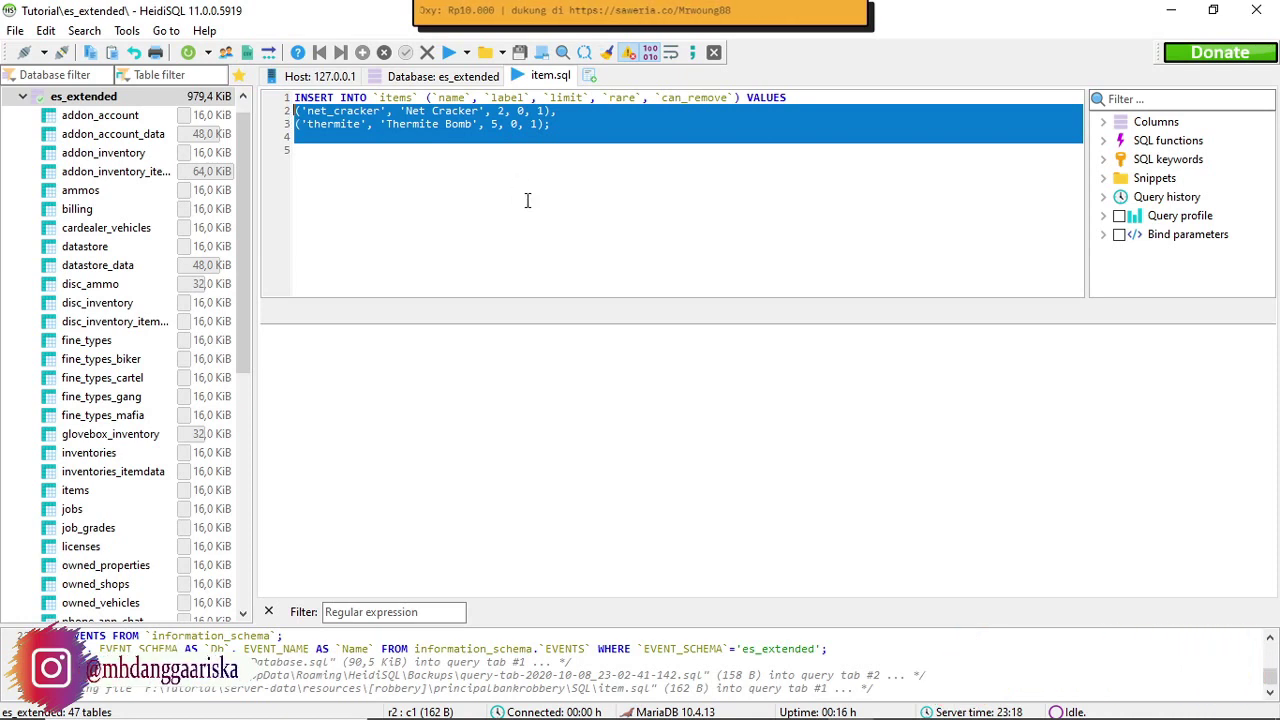
{"action": "left_click", "coordinate": [620, 189]}
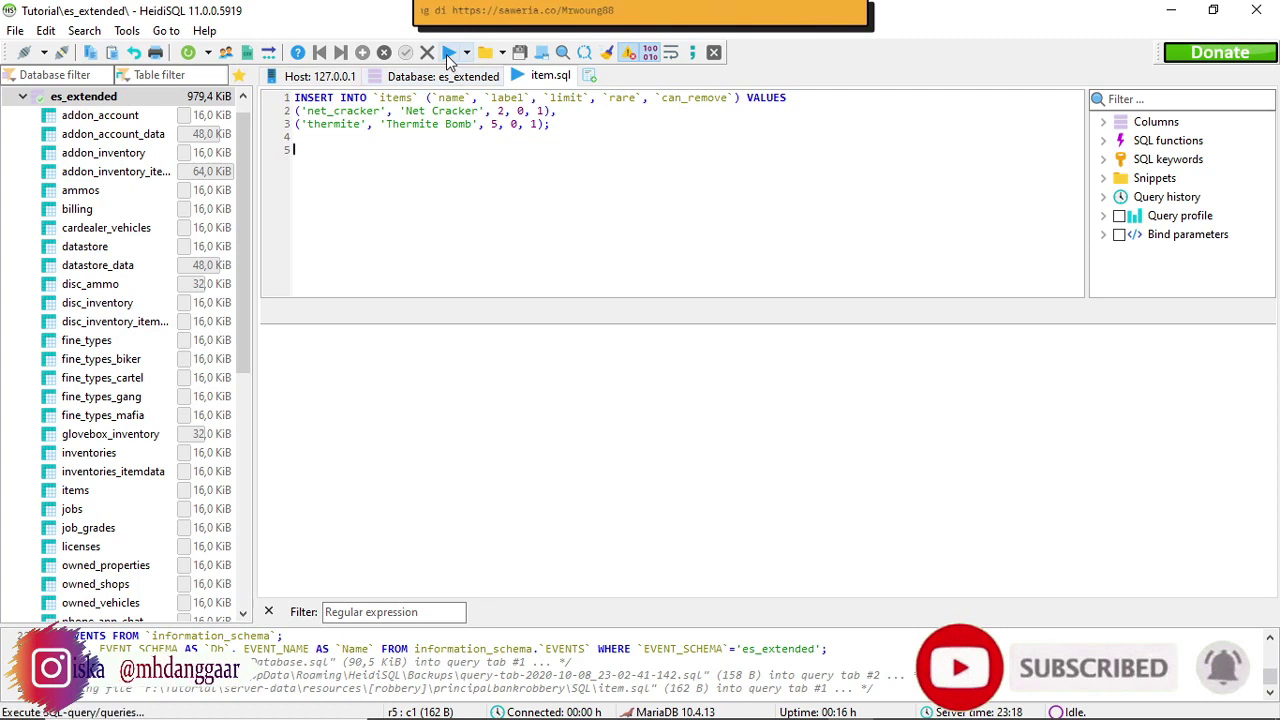
{"action": "left_click", "coordinate": [450, 57]}
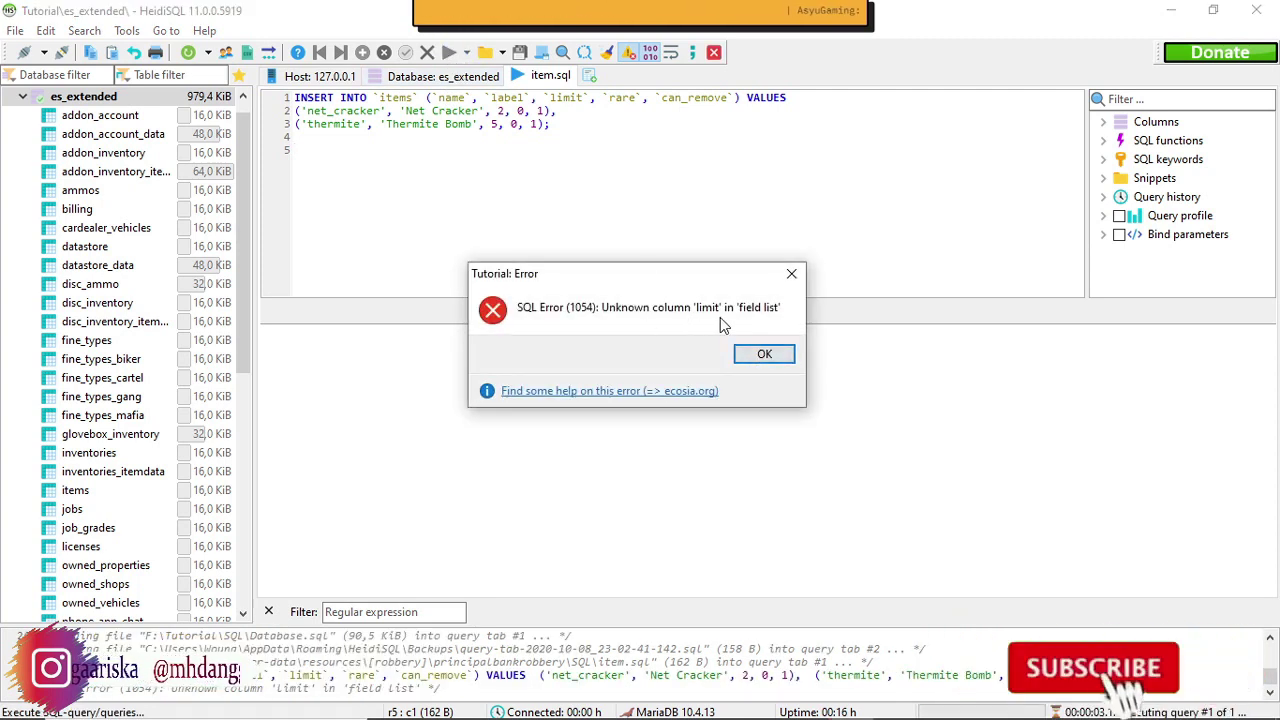
{"action": "left_click", "coordinate": [766, 355]}
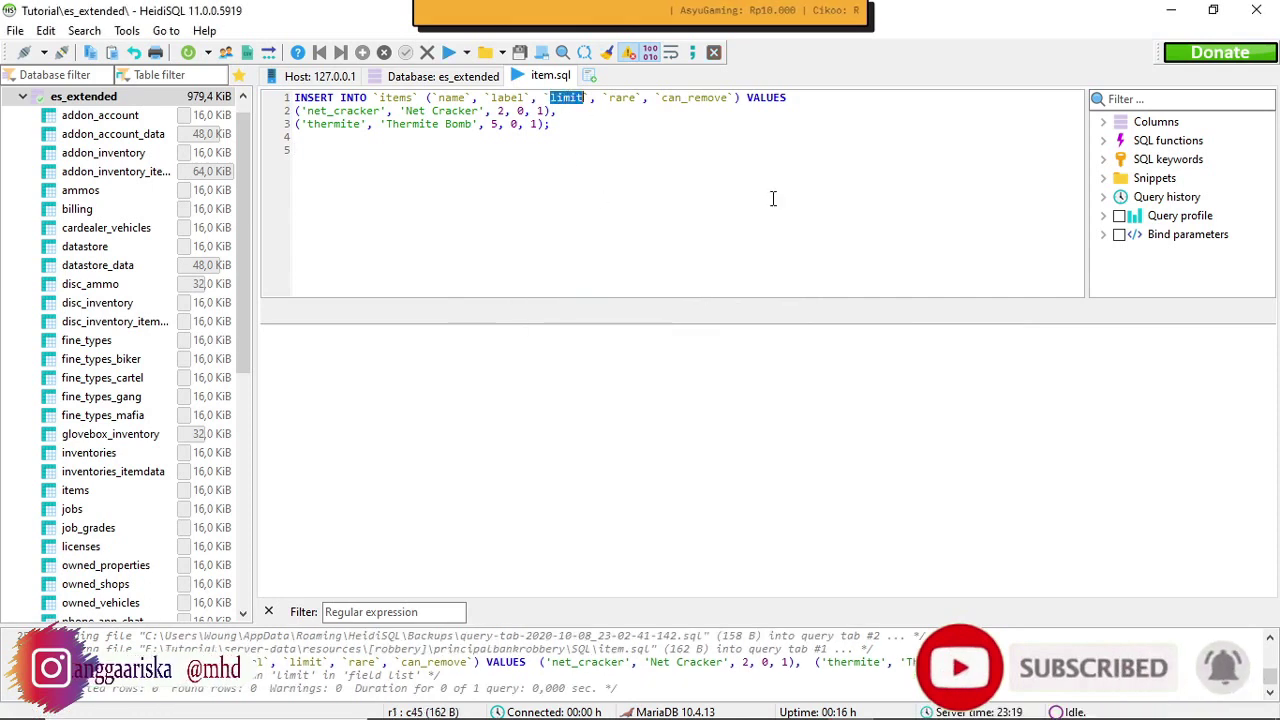
Step: Replace the limit column with weight in the item.sql INSERT statement and run the query
{"action": "type", "text": "weig"}
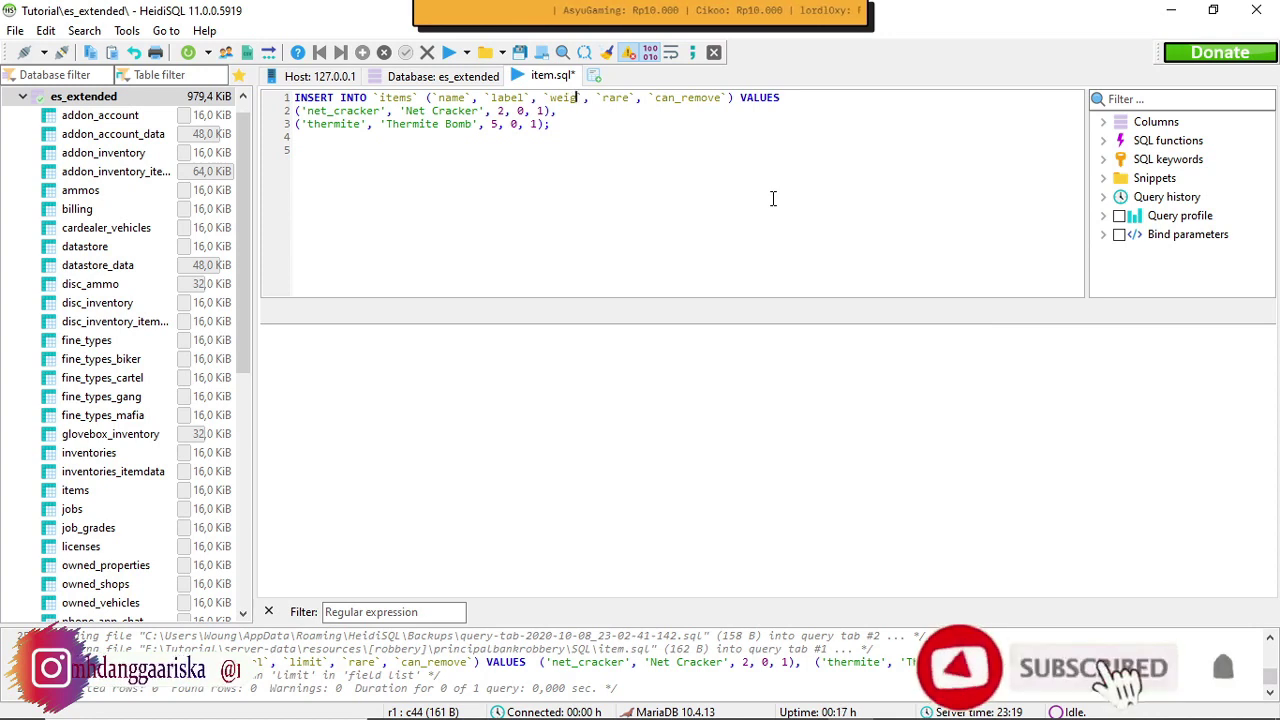
{"action": "type", "text": "ht"}
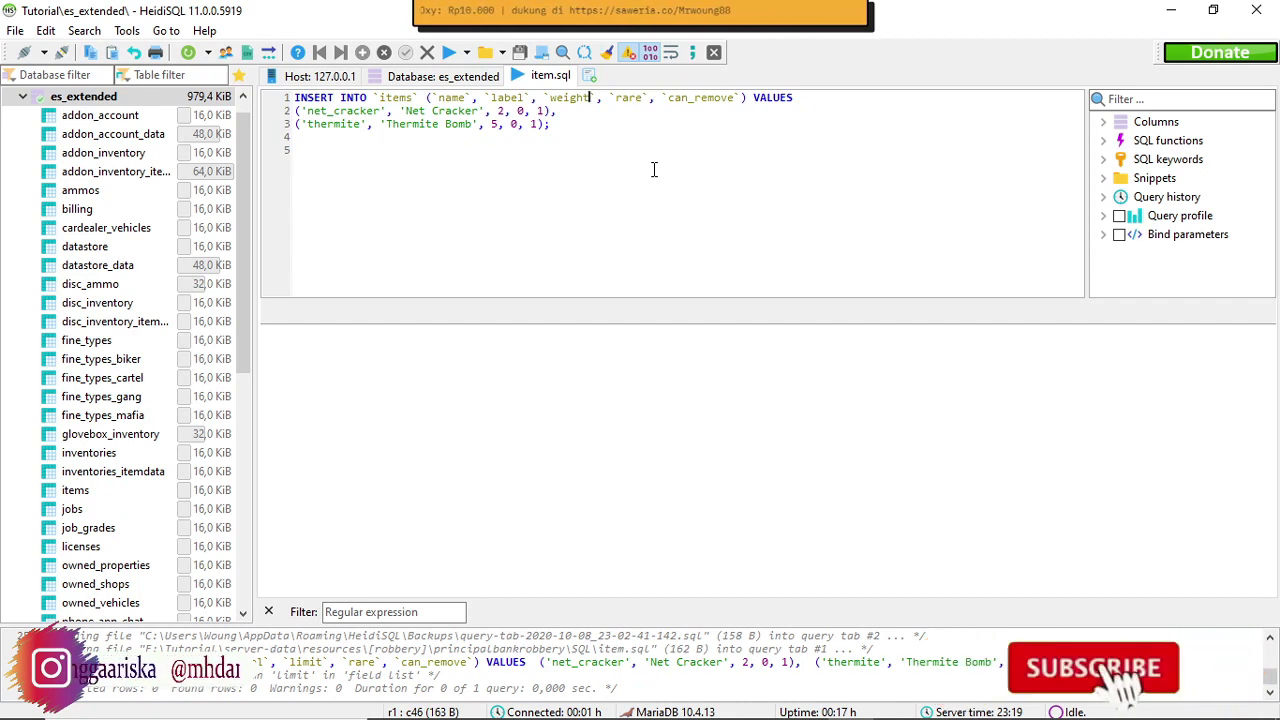
{"action": "left_click", "coordinate": [450, 53]}
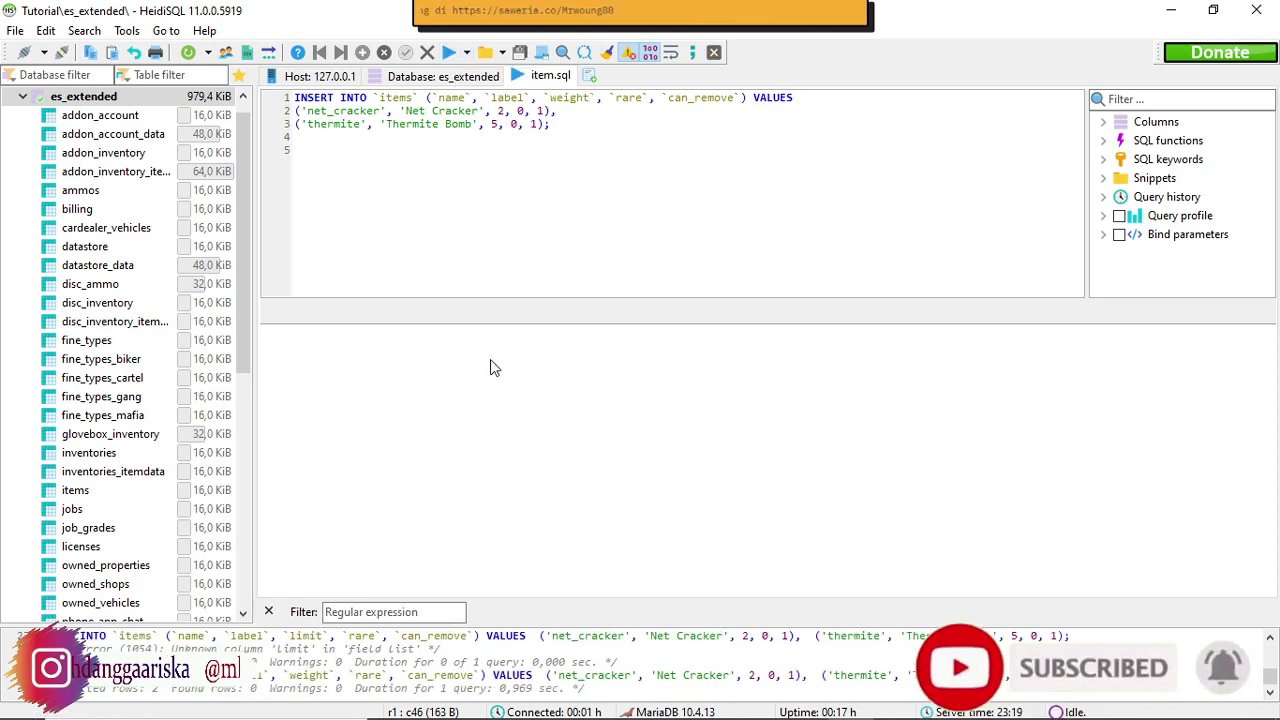
Step: Show the data rows of the items table in es_extended and refresh them
{"action": "left_click", "coordinate": [95, 491]}
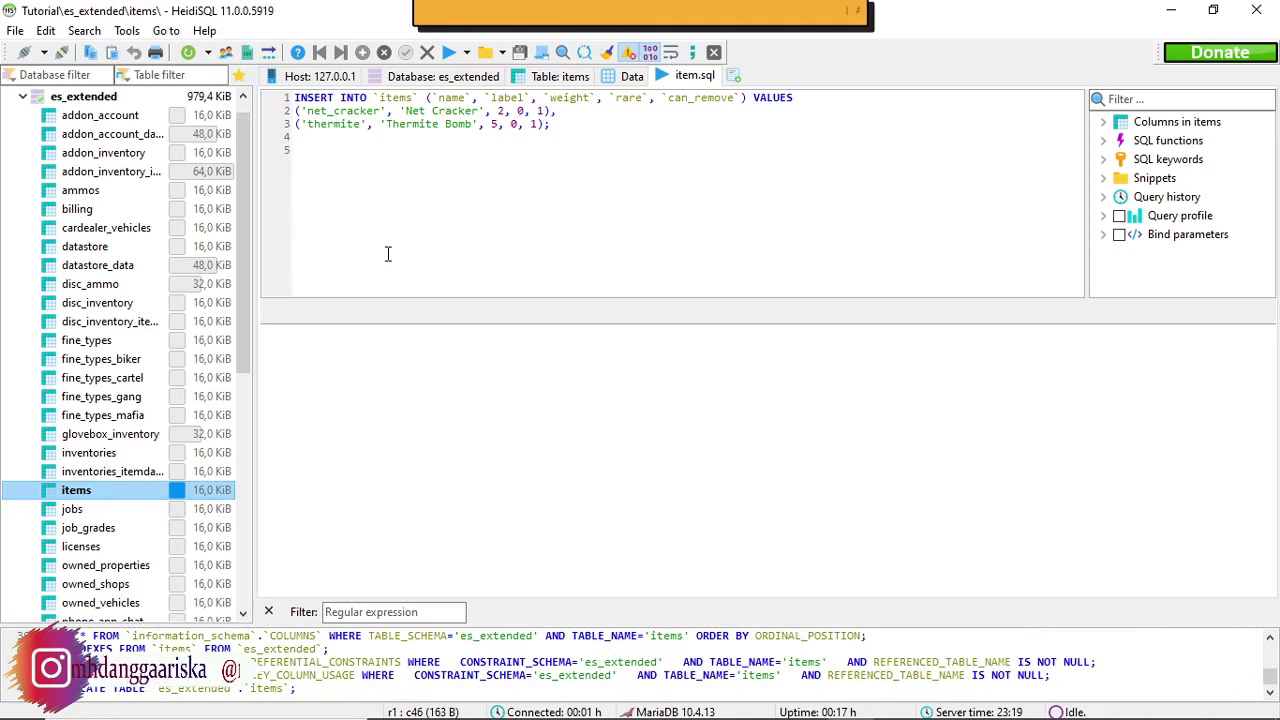
{"action": "left_click", "coordinate": [630, 80]}
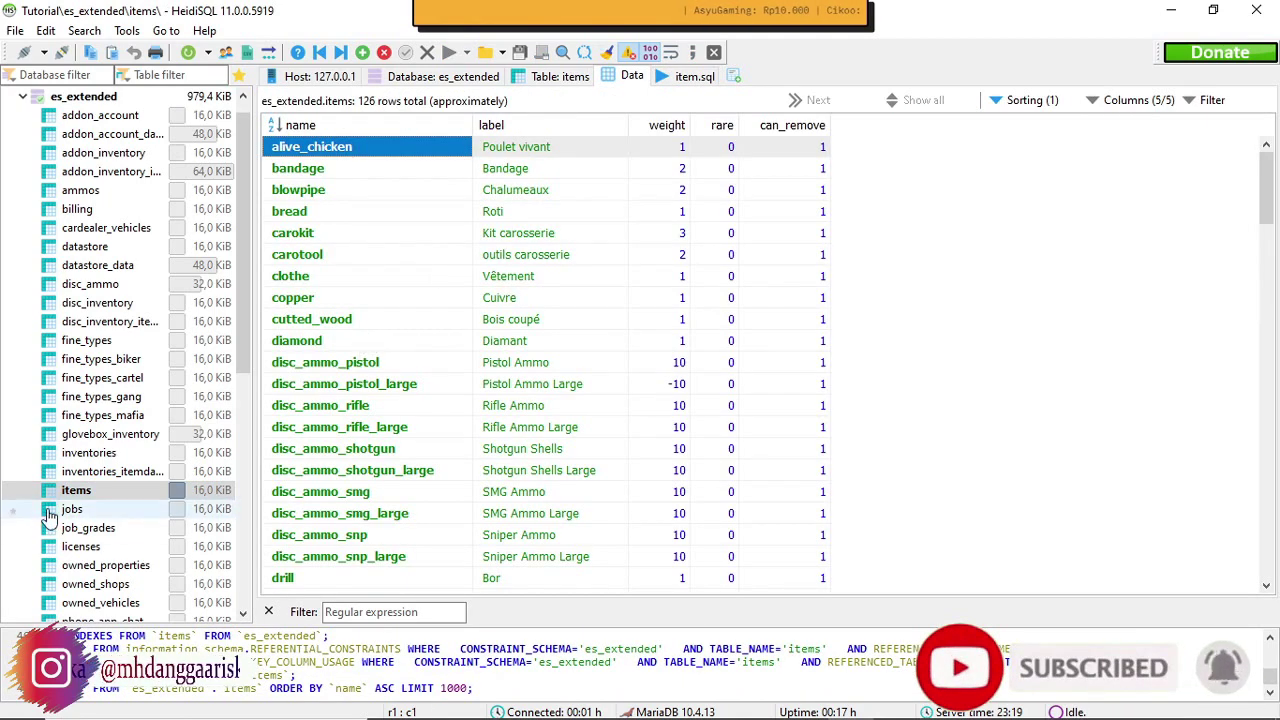
{"action": "right_click", "coordinate": [108, 486]}
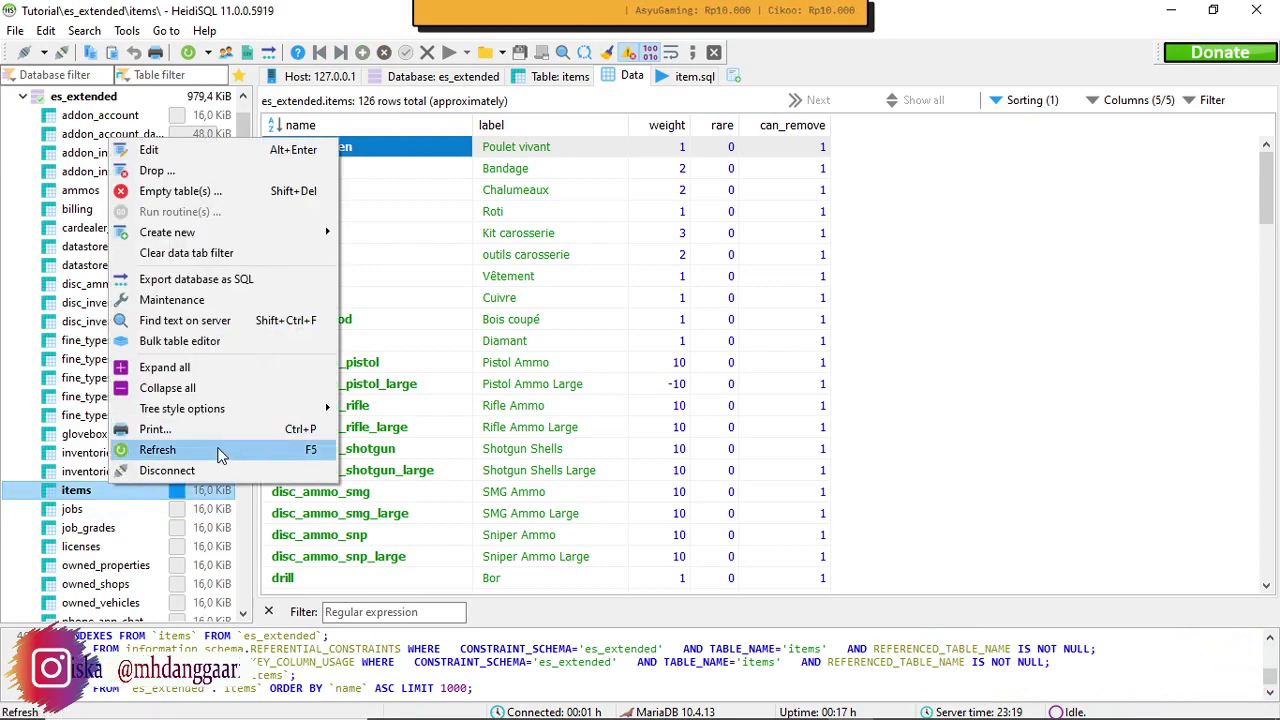
{"action": "left_click", "coordinate": [157, 450]}
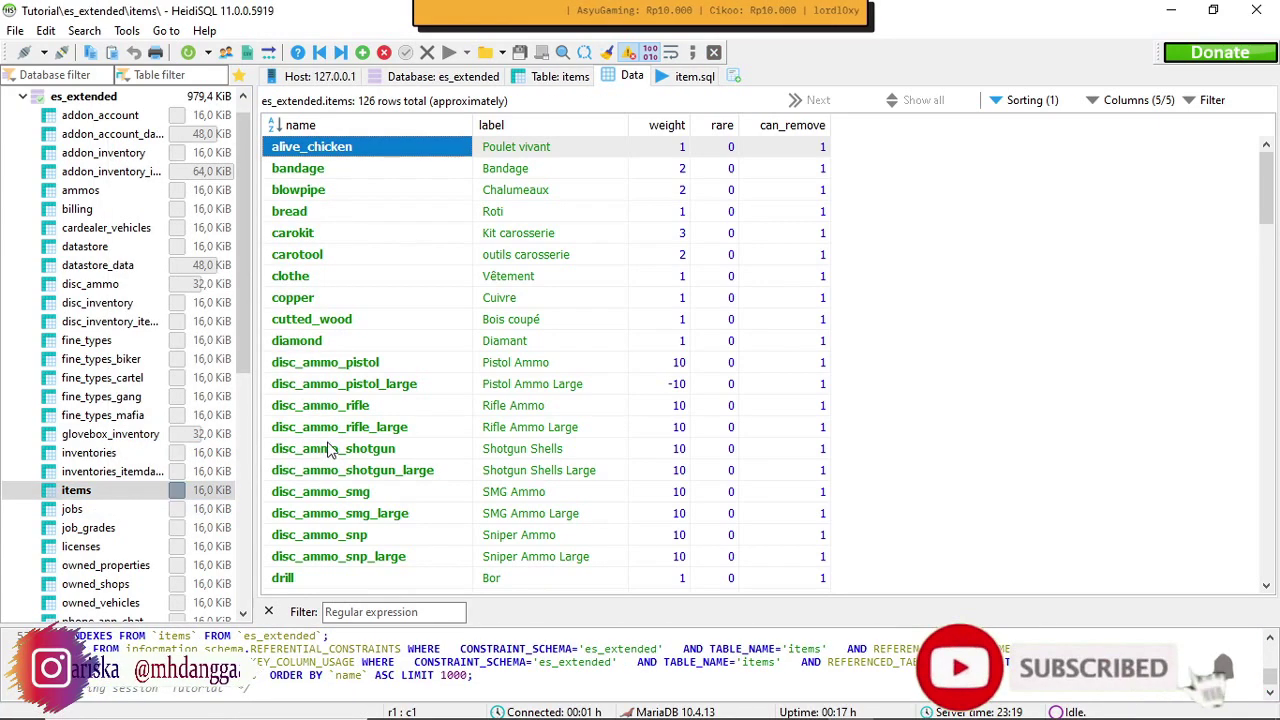
{"action": "scroll", "coordinate": [417, 325], "scroll_direction": "down", "scroll_amount": 2}
{"action": "left_click", "coordinate": [100, 452]}
{"action": "left_click", "coordinate": [105, 490]}
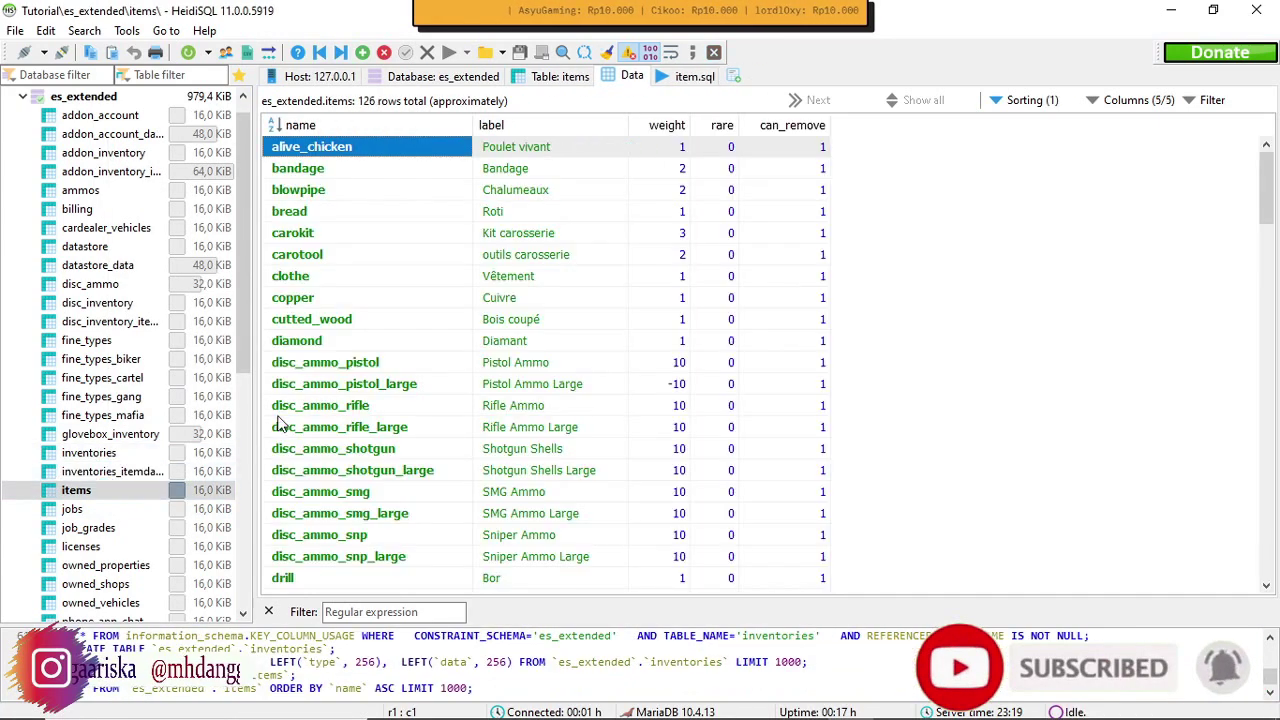
Step: Look through the items table for the net_cracker and thermite rows
{"action": "scroll", "coordinate": [393, 335], "scroll_direction": "down", "scroll_amount": 6}
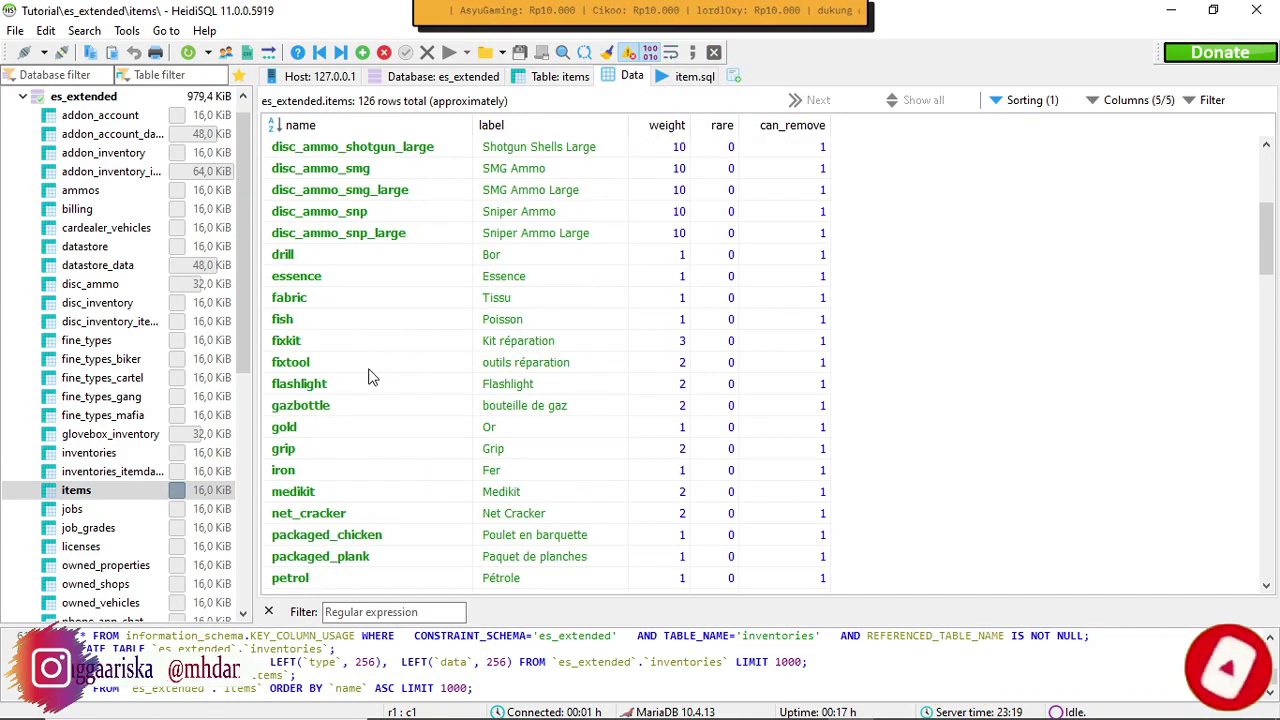
{"action": "left_click", "coordinate": [337, 456]}
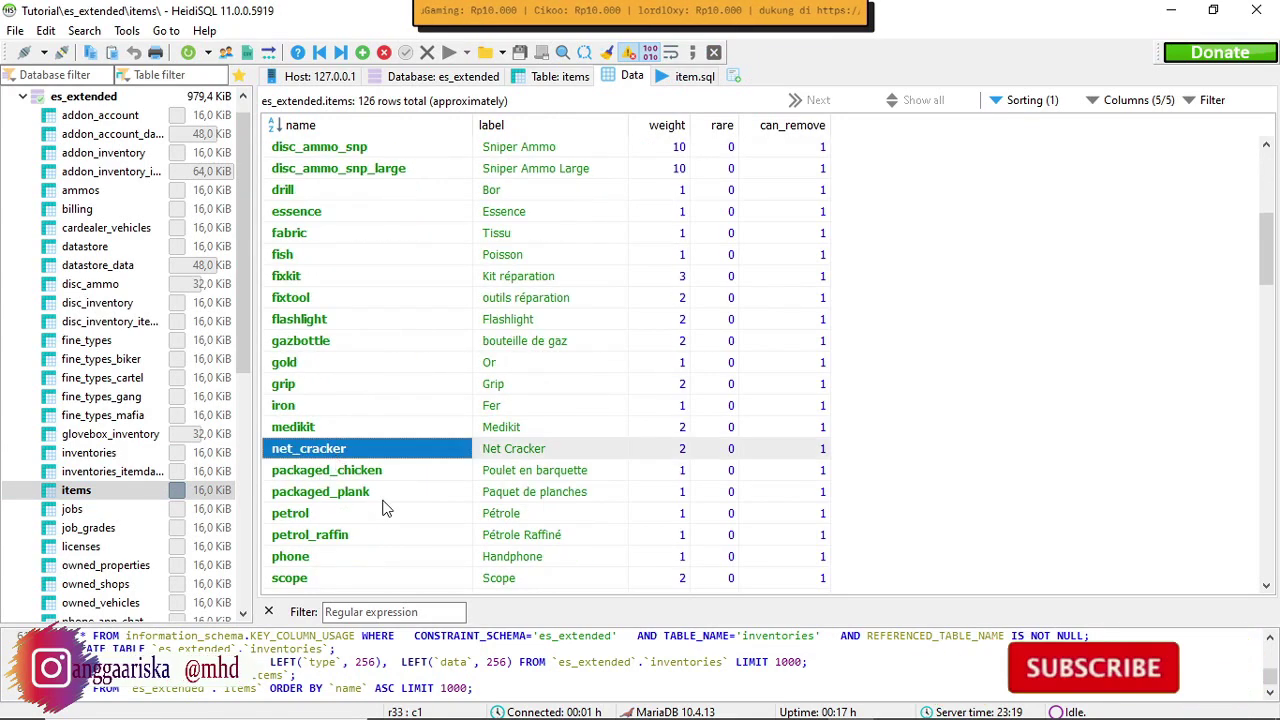
{"action": "scroll", "coordinate": [385, 505], "scroll_direction": "down", "scroll_amount": 4}
{"action": "scroll", "coordinate": [385, 505], "scroll_direction": "down", "scroll_amount": 13}
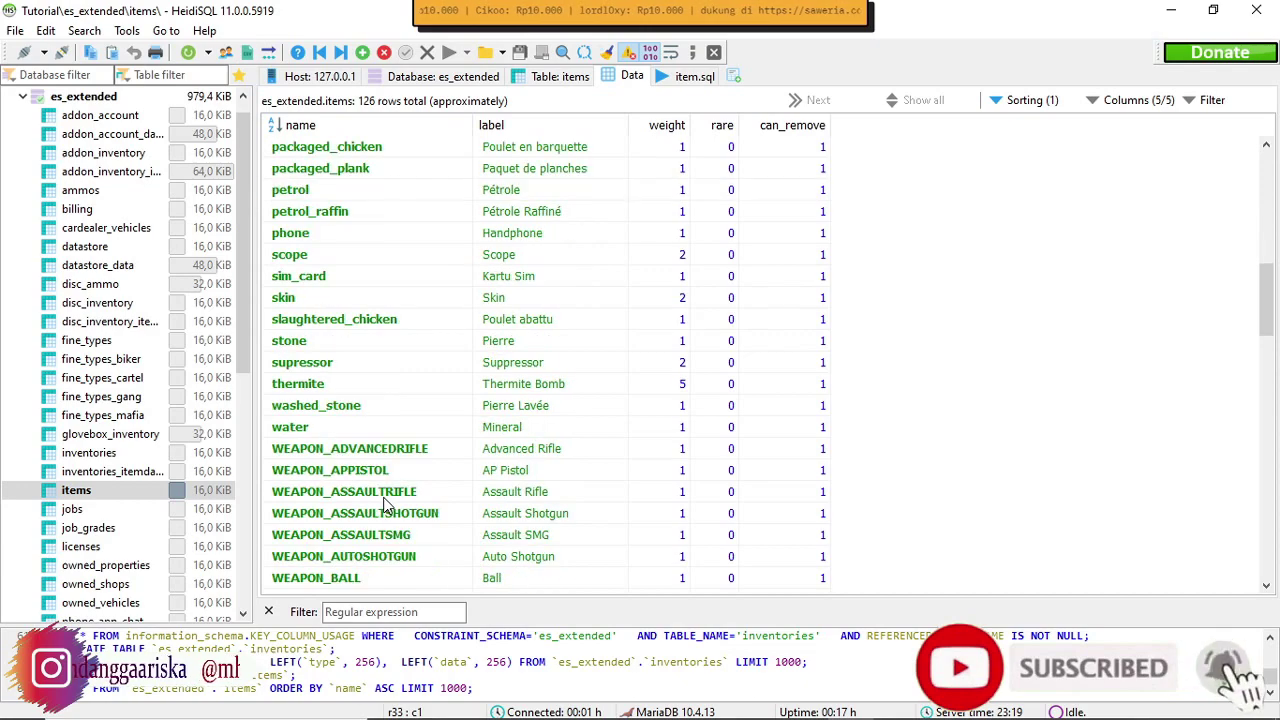
Step: Find and select the thermite row in the items table, and close the database manager
{"action": "scroll", "coordinate": [385, 505], "scroll_direction": "down", "scroll_amount": 12}
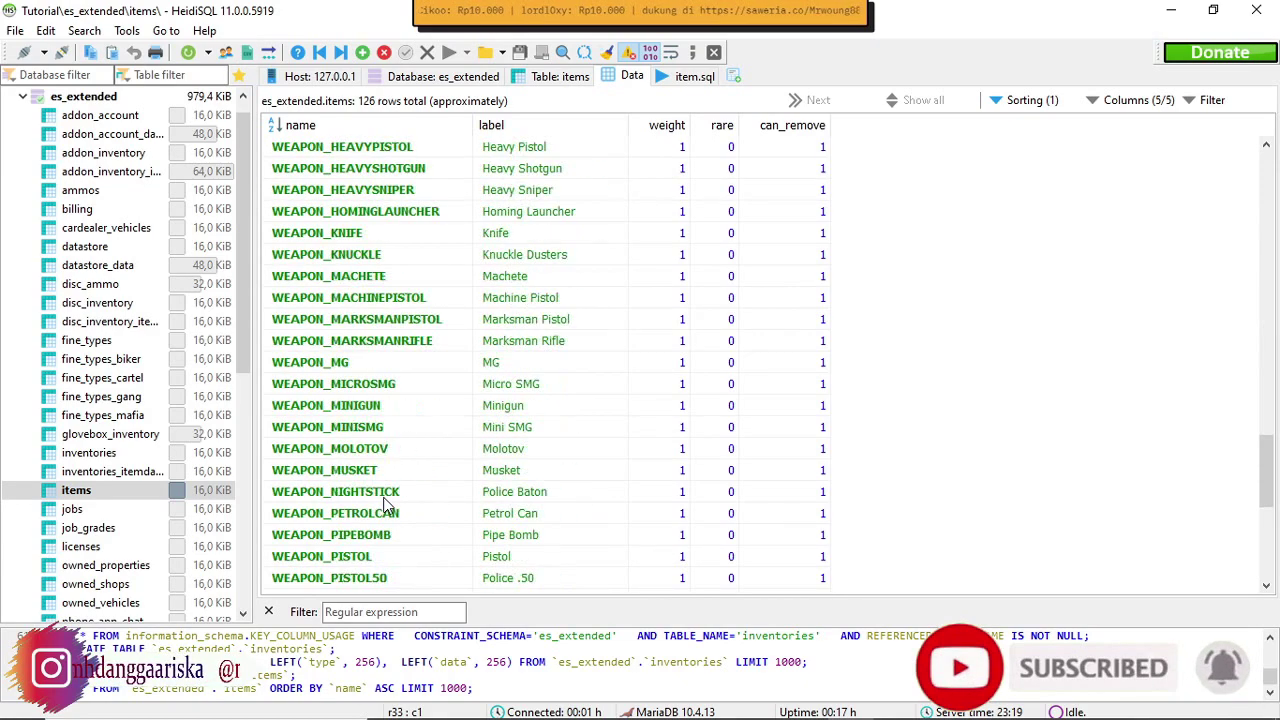
{"action": "scroll", "coordinate": [370, 508], "scroll_direction": "up", "scroll_amount": 20}
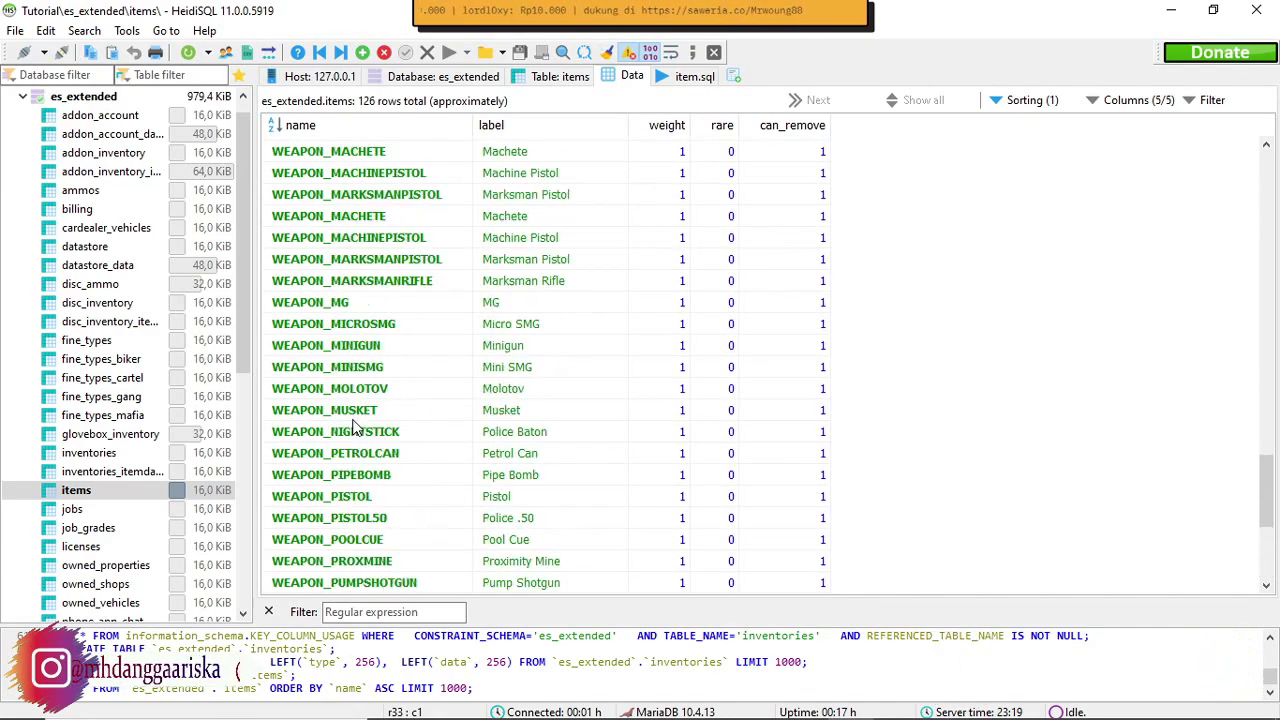
{"action": "left_click", "coordinate": [318, 262]}
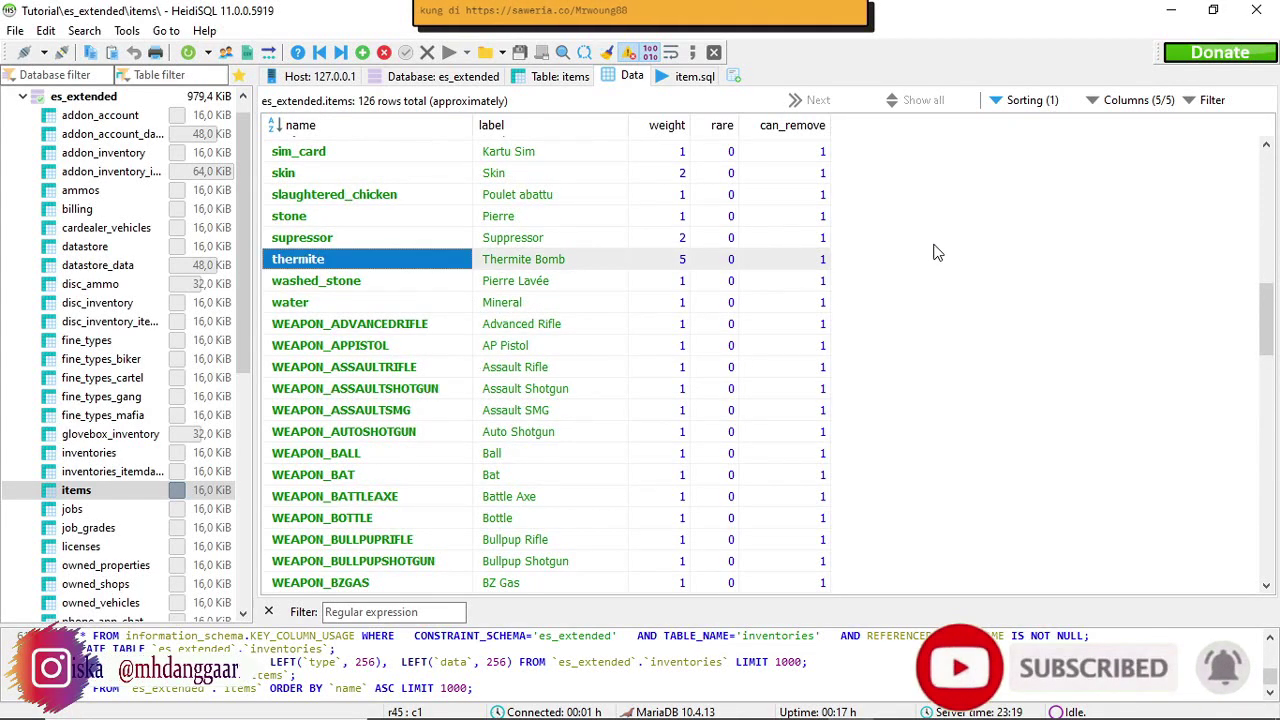
{"action": "left_click", "coordinate": [1258, 14]}
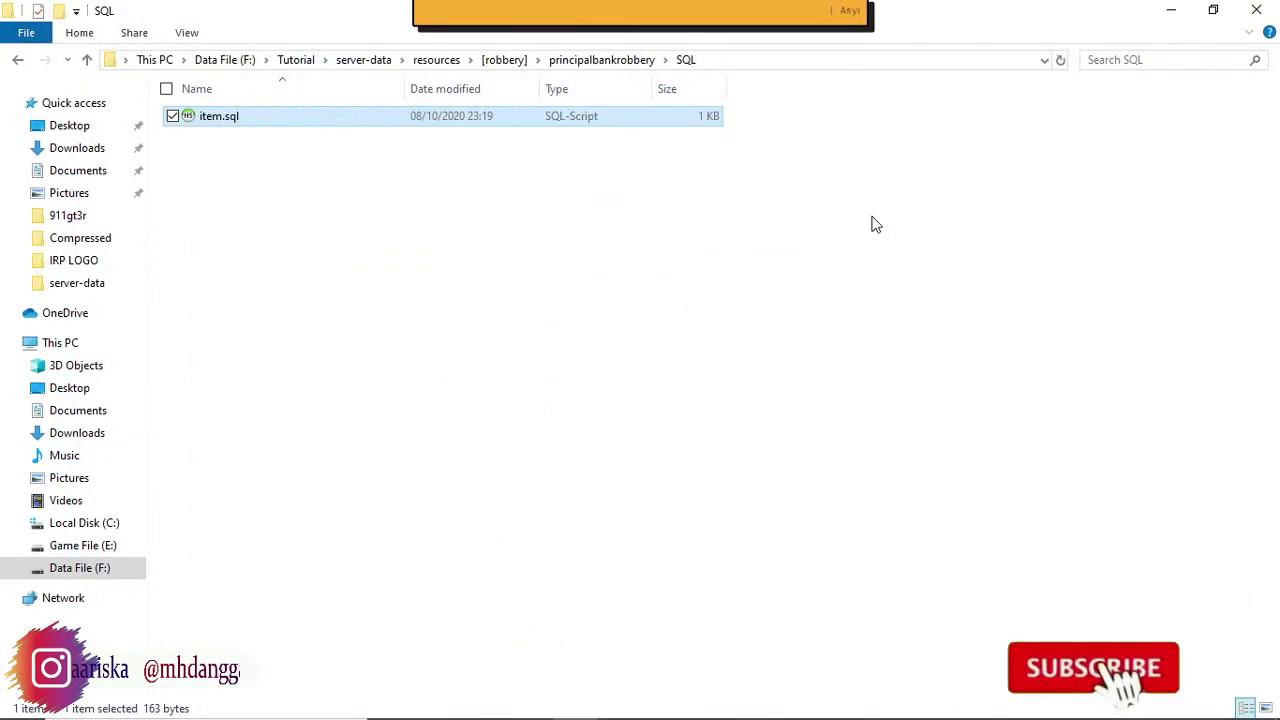
Step: Go back to the principalbankrobbery folder and open BACA.txt in a maximized window to read its instructions
{"action": "left_click", "coordinate": [578, 68]}
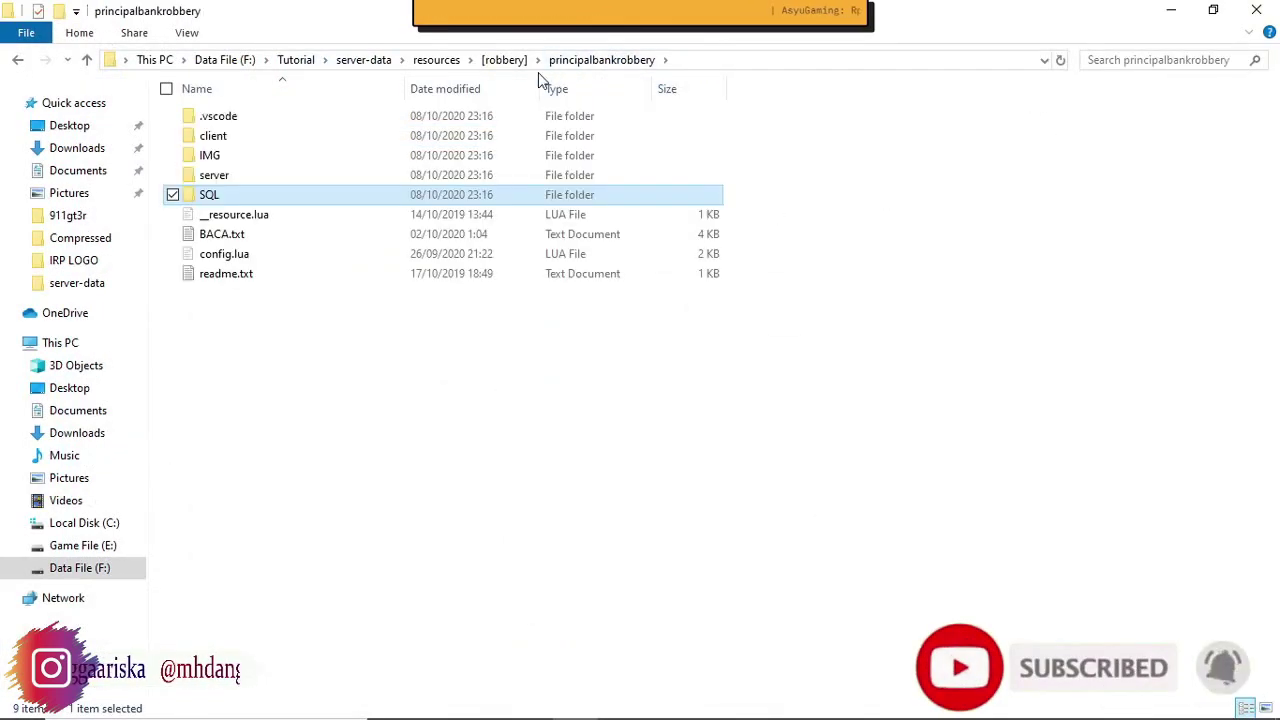
{"action": "left_click", "coordinate": [229, 256]}
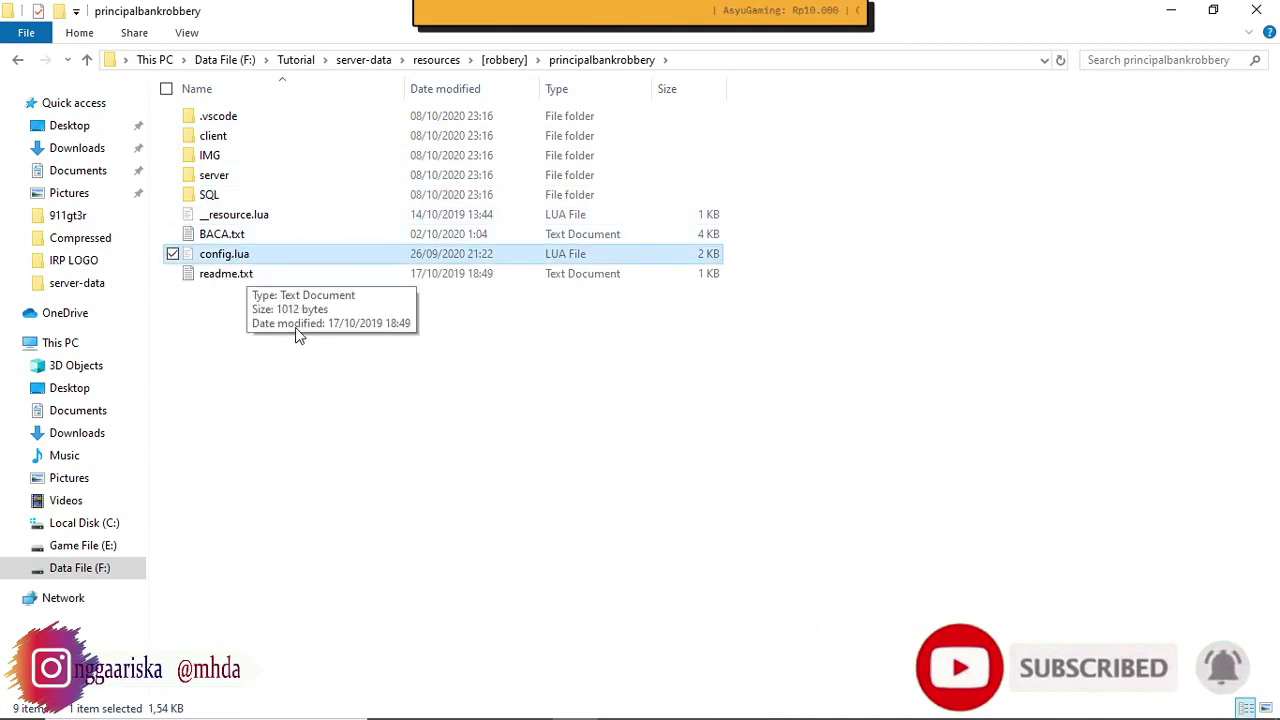
{"action": "double_click", "coordinate": [218, 240]}
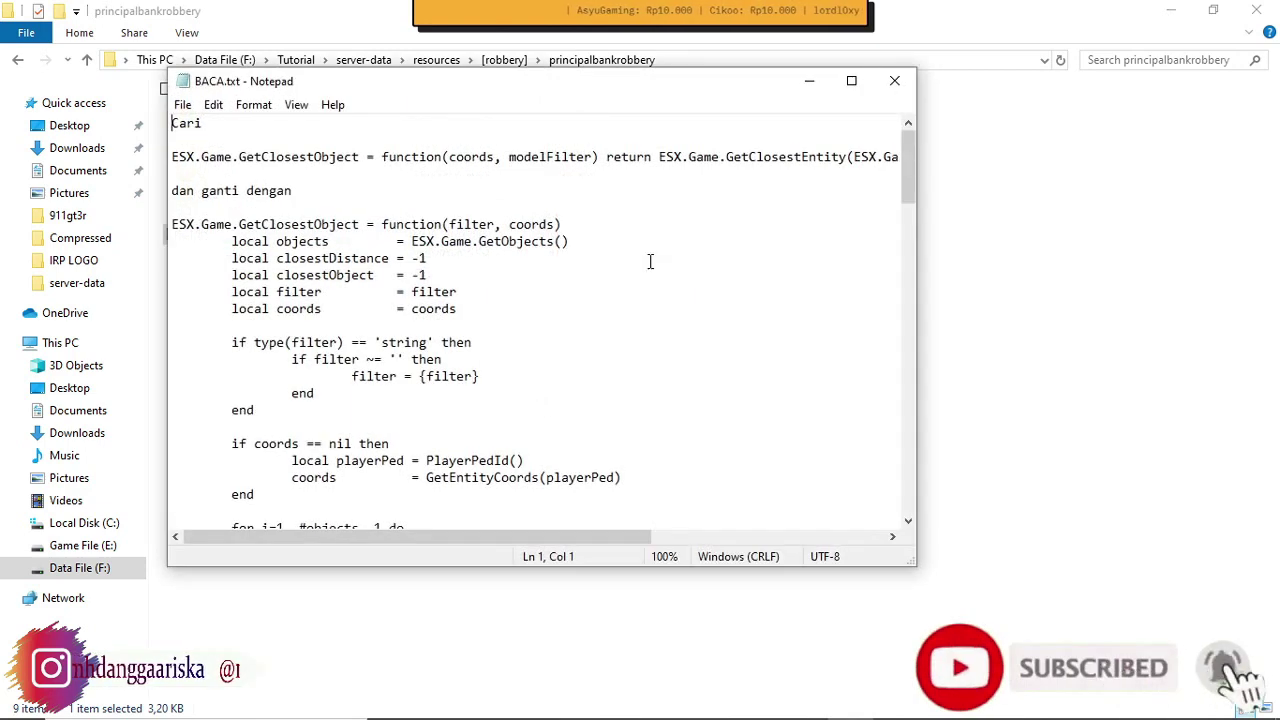
{"action": "left_click", "coordinate": [850, 82]}
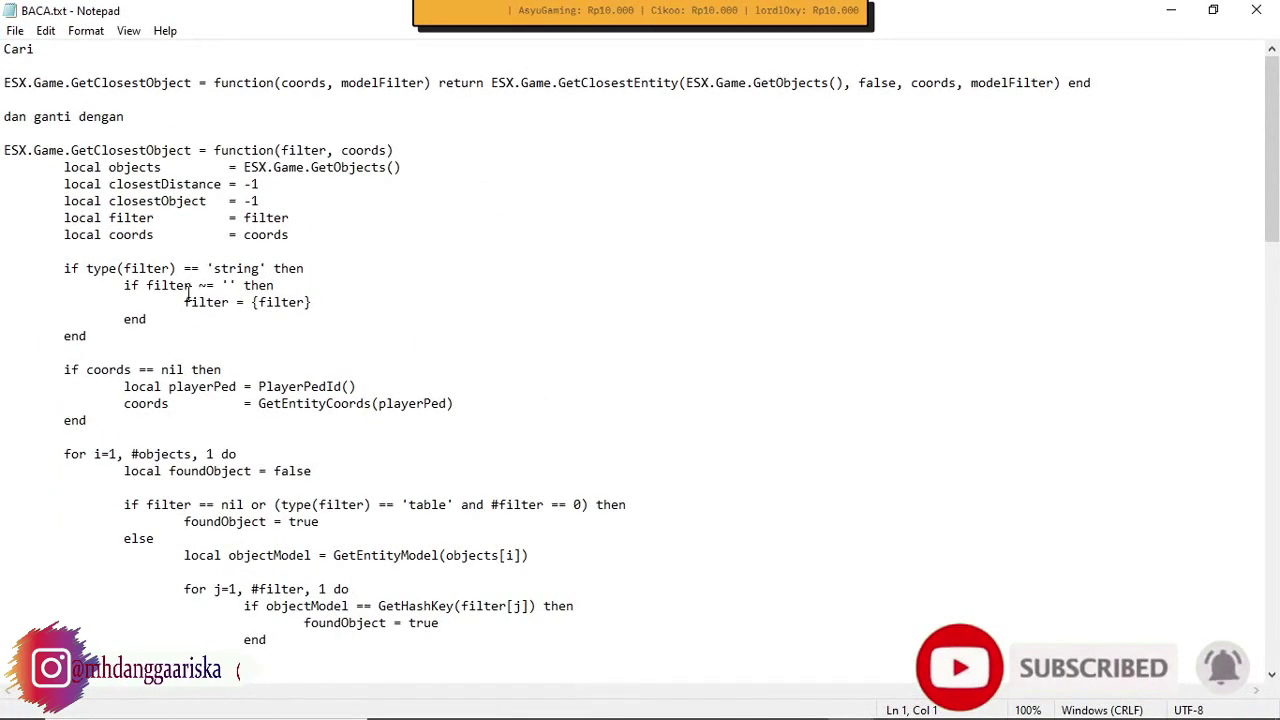